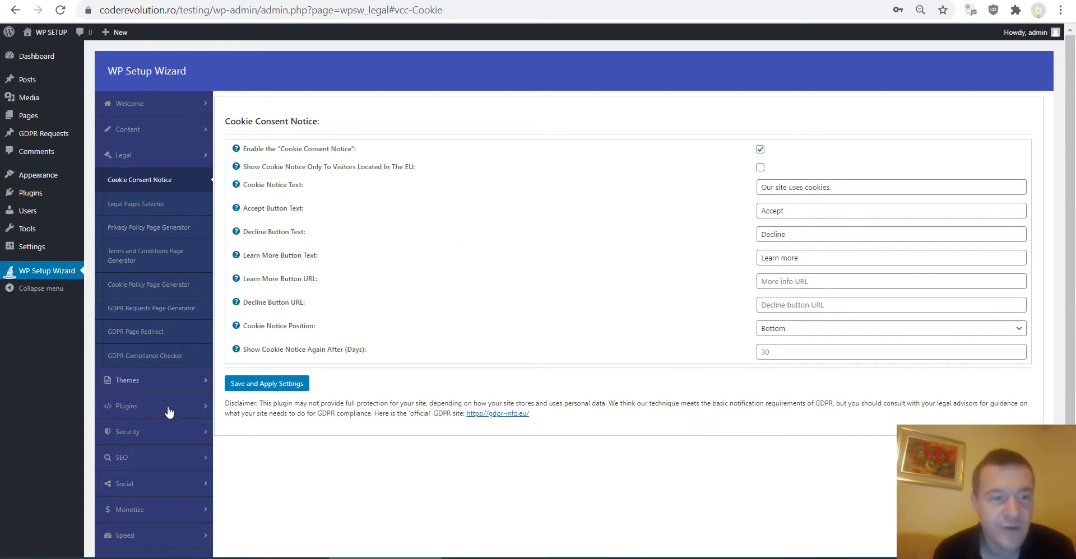
- Open the WP Setup Wizard's Themes Installer page from the sidebar
left_click(144, 380)
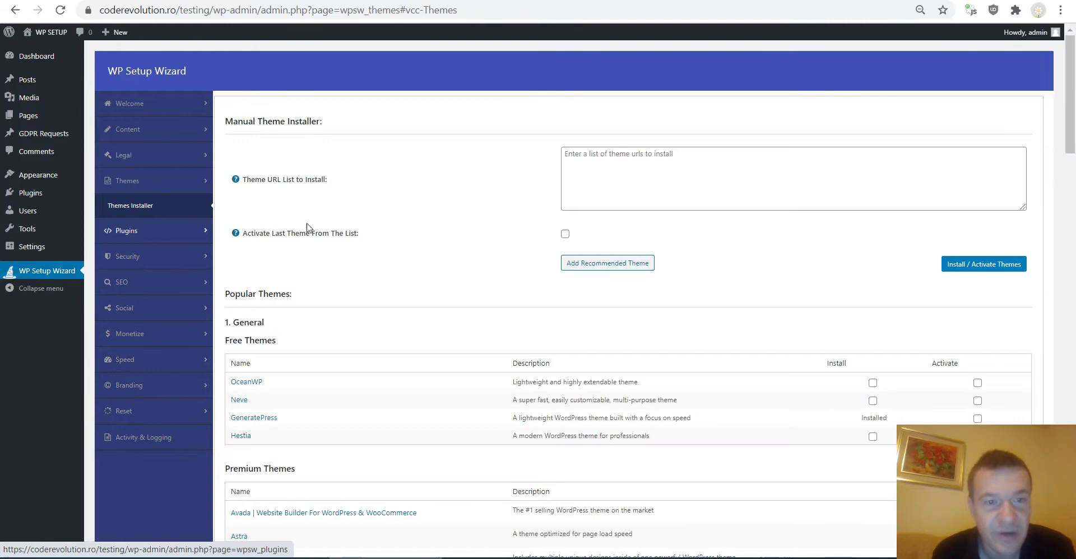
- Paste the example GeneratePress repository URL into the Theme URL List and select its duplicate copy
scroll(429, 236, "down", 5)
scroll(426, 246, "up", 5)
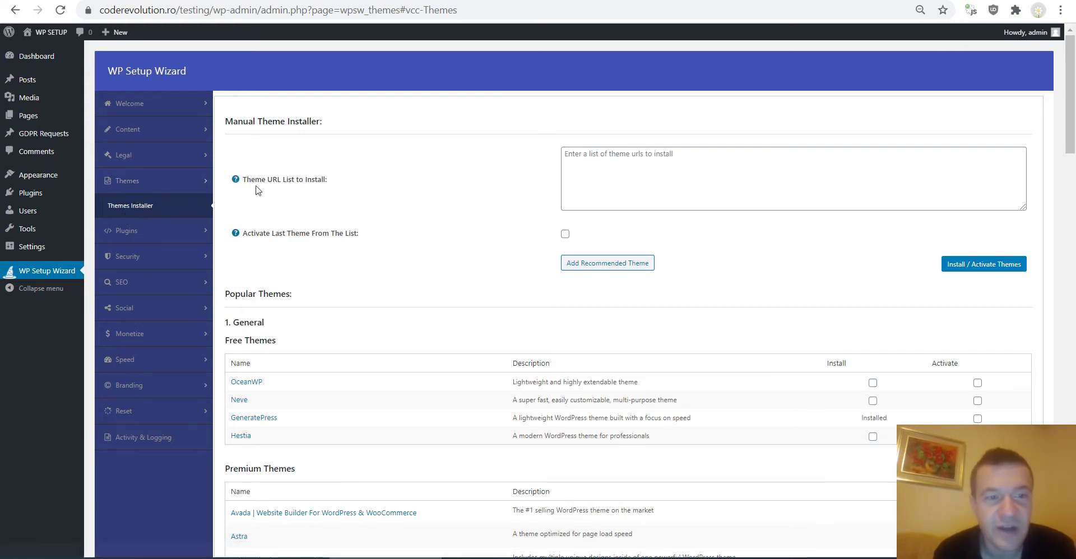
left_click(597, 154)
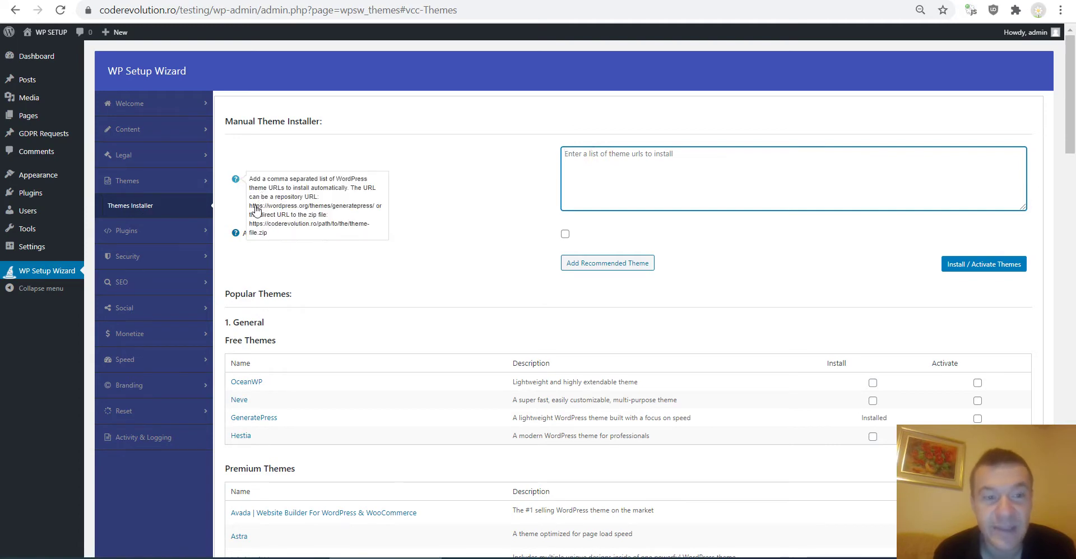
left_click_drag(250, 206, 377, 208)
key("ctrl+c")
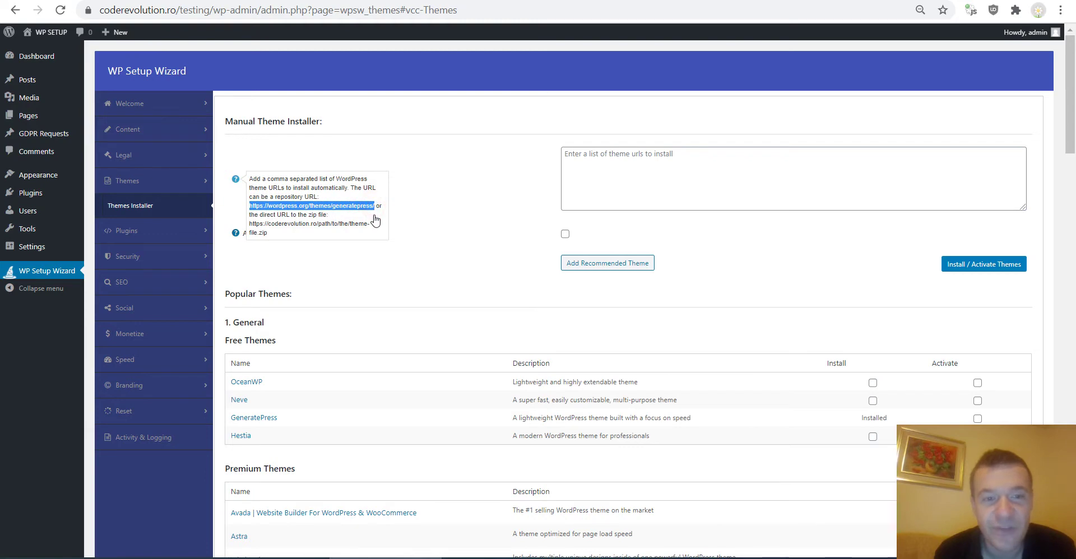
left_click(634, 187)
key("ctrl+v")
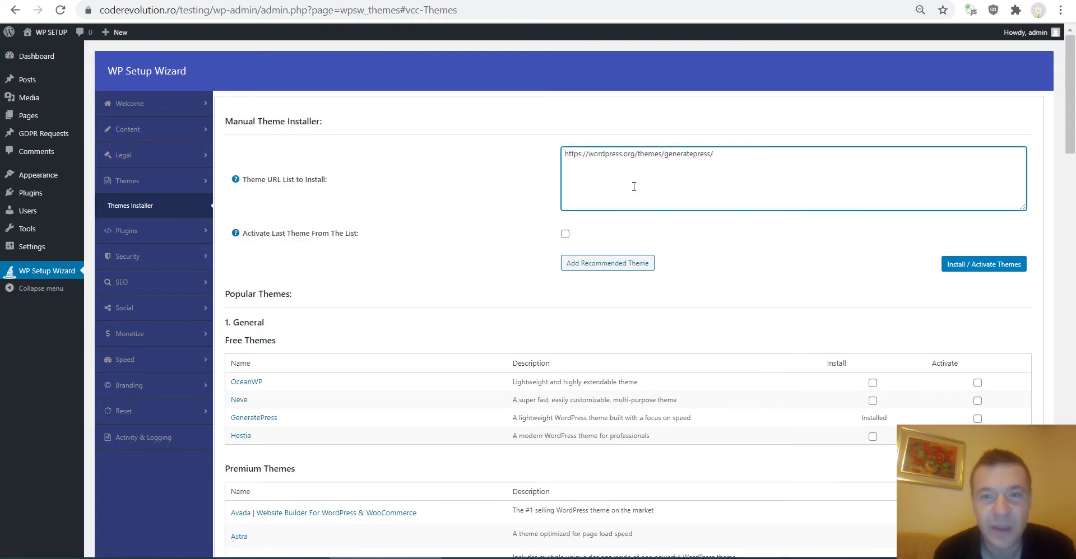
type(",")
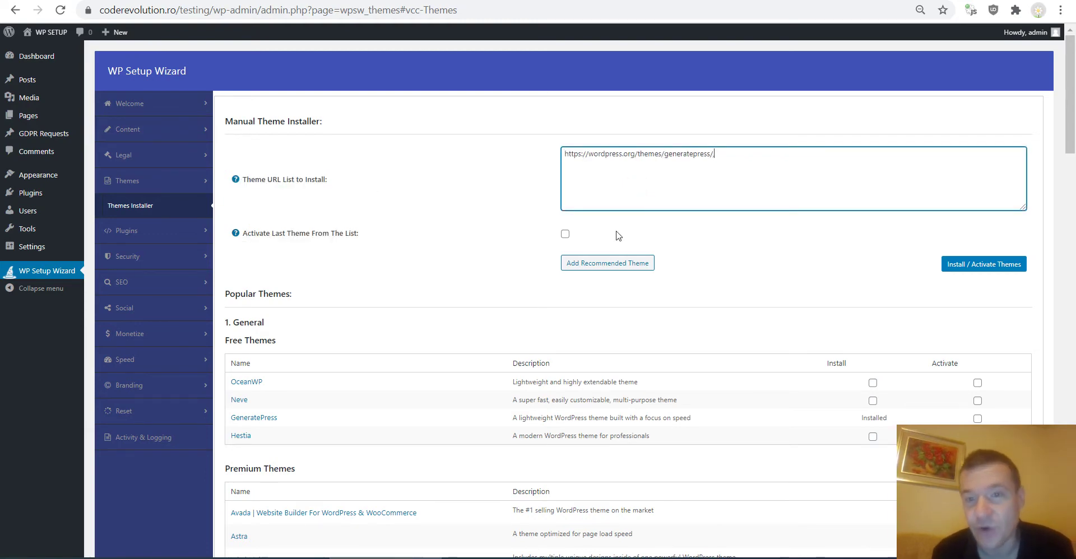
type(",https://wordpress.org/themes/generatepress/")
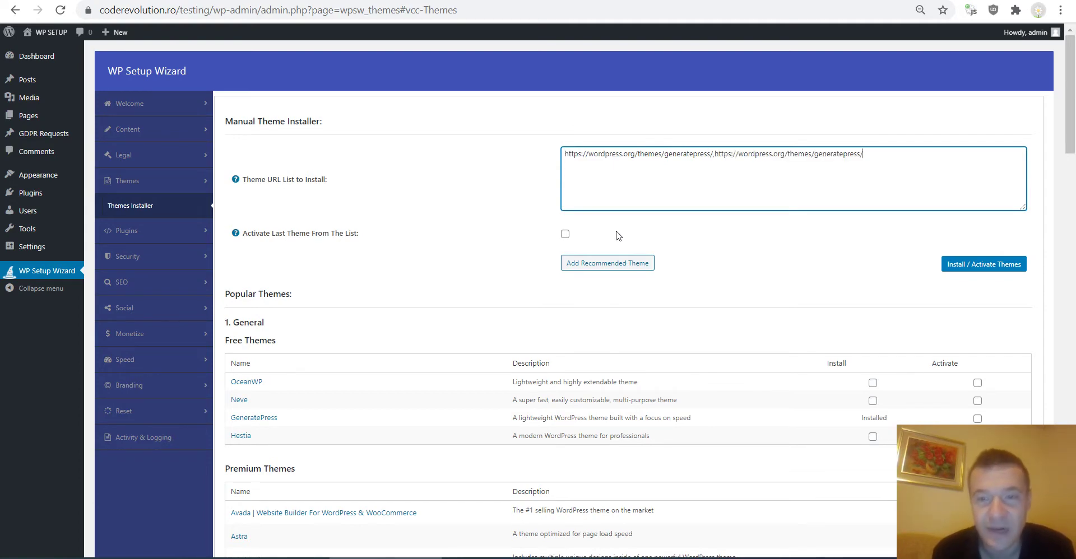
mouse_move(236, 179)
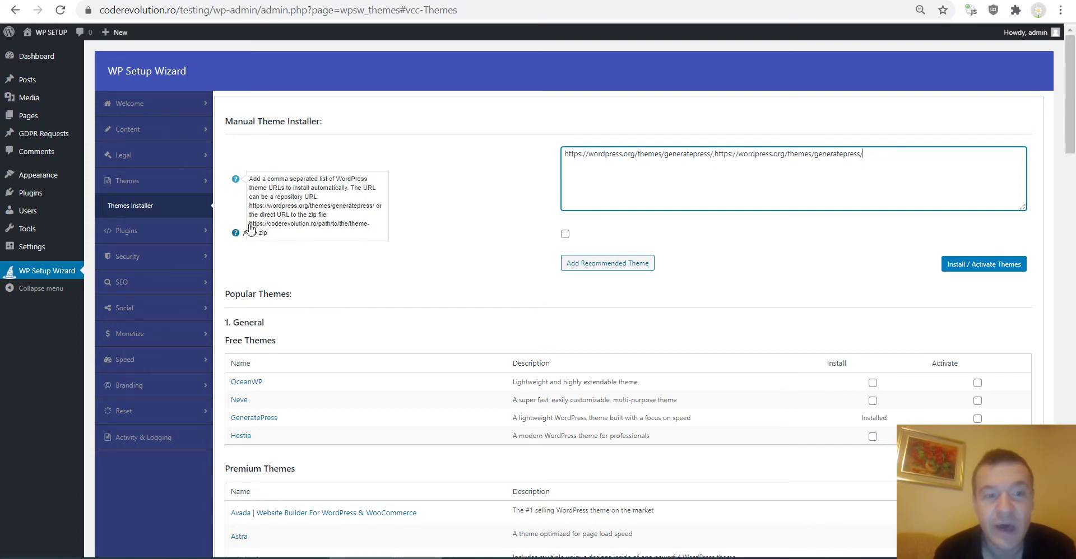
left_click_drag(250, 224, 273, 234)
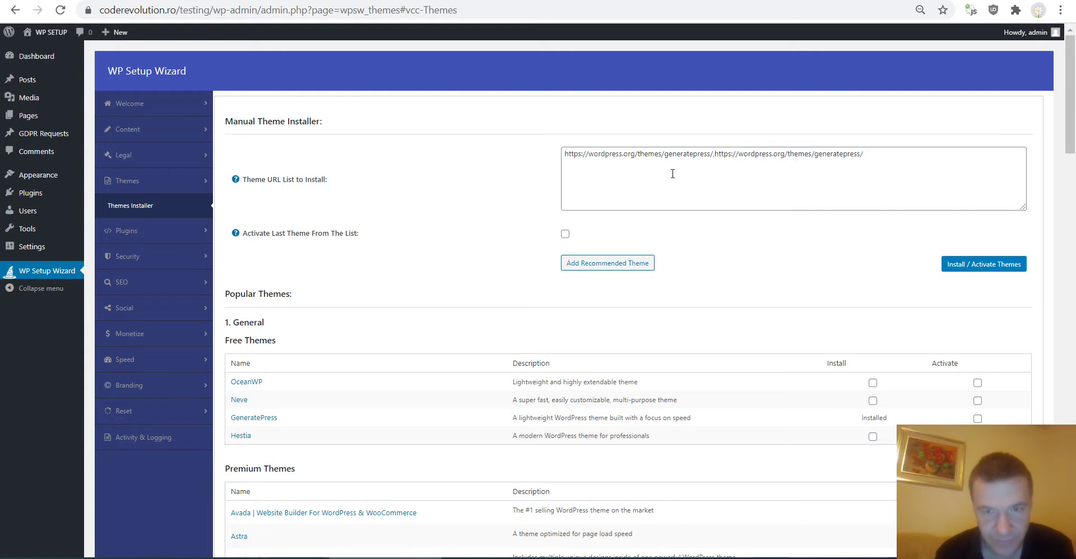
left_click_drag(715, 154, 882, 153)
- Remove the duplicate URL, then delete the installed GeneratePress theme from its Theme Details
key("BackSpace")
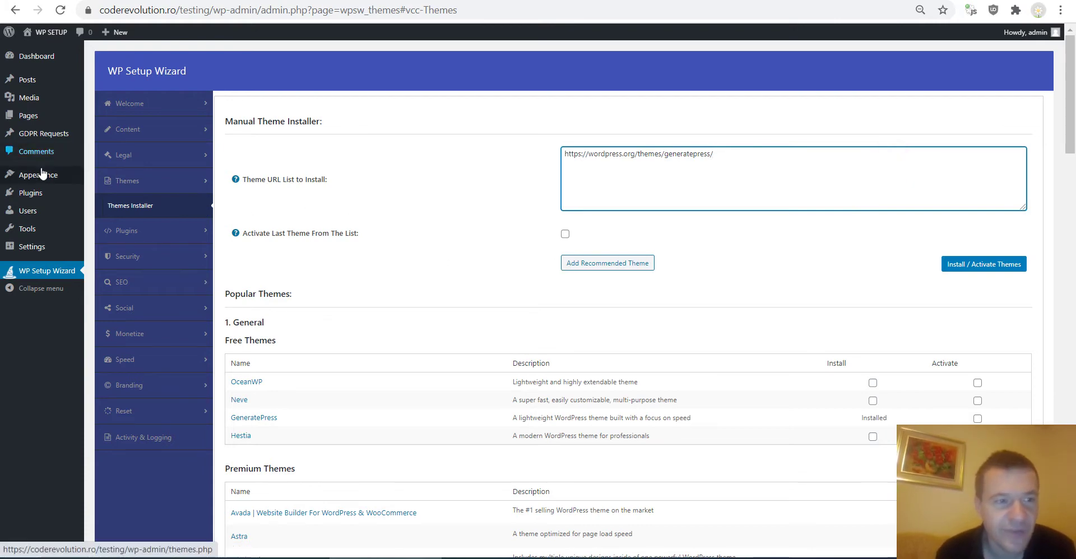
left_click(60, 181)
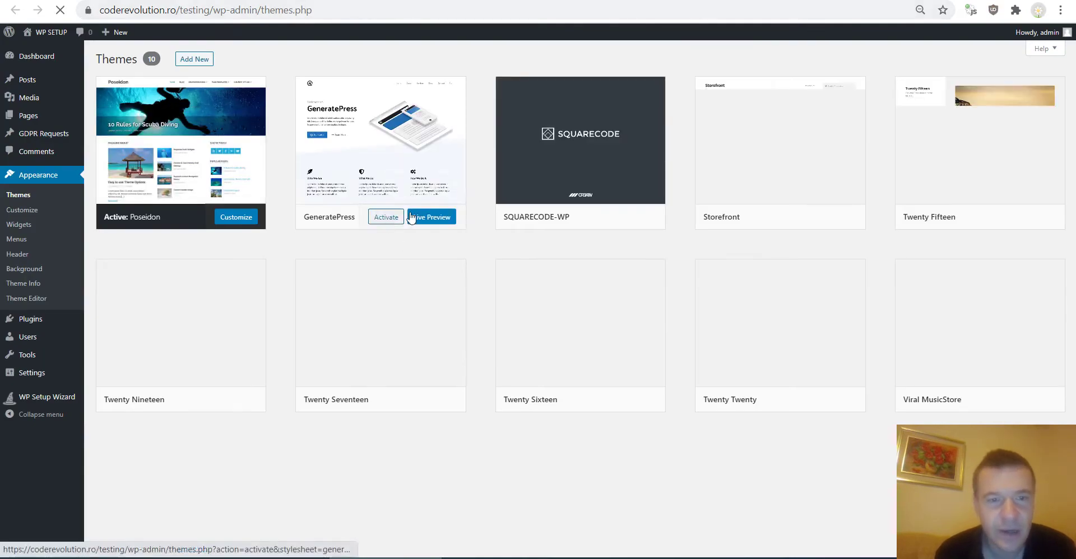
left_click(402, 166)
mouse_move(380, 139)
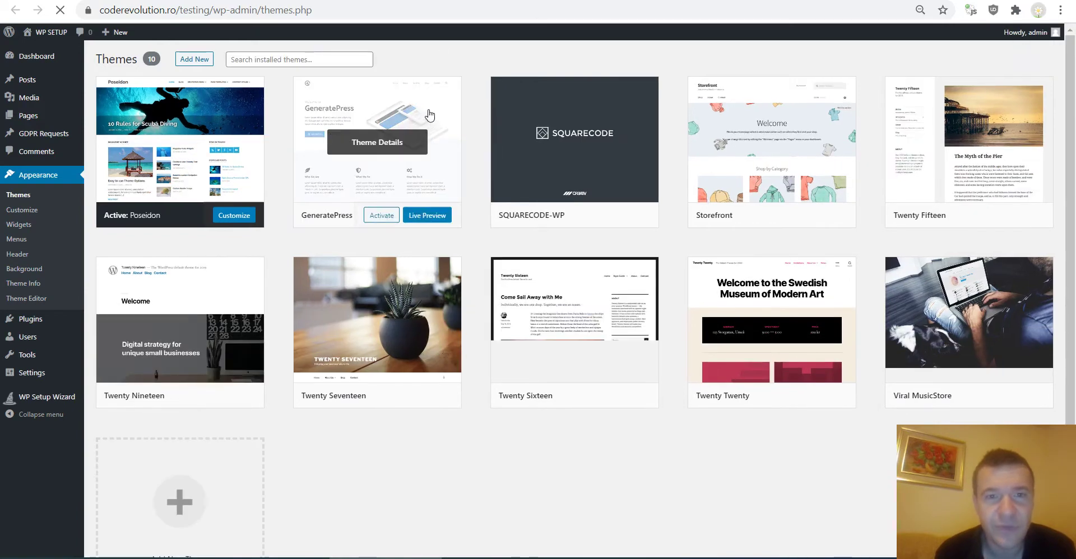
left_click(397, 175)
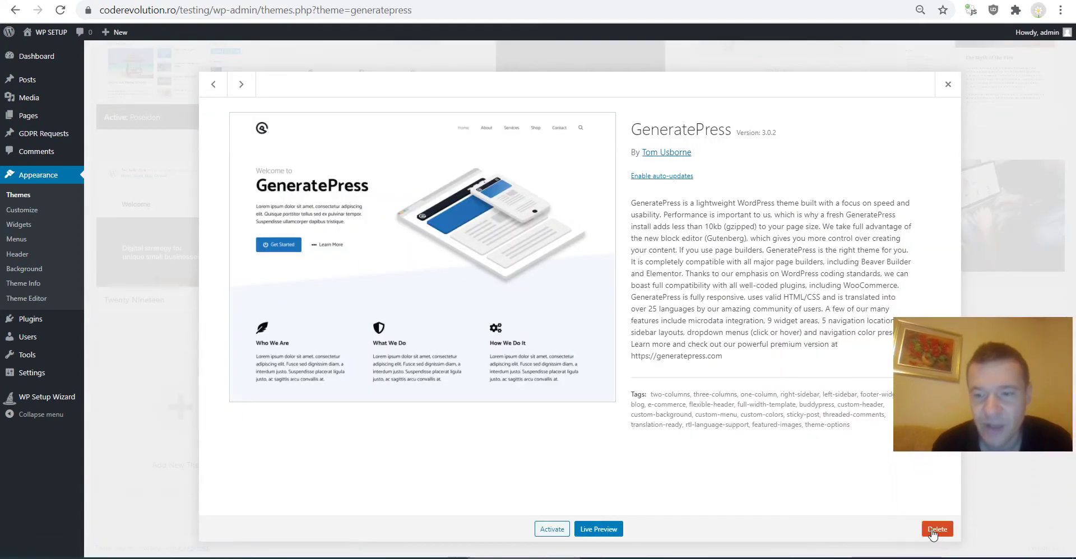
left_click(933, 530)
left_click(596, 114)
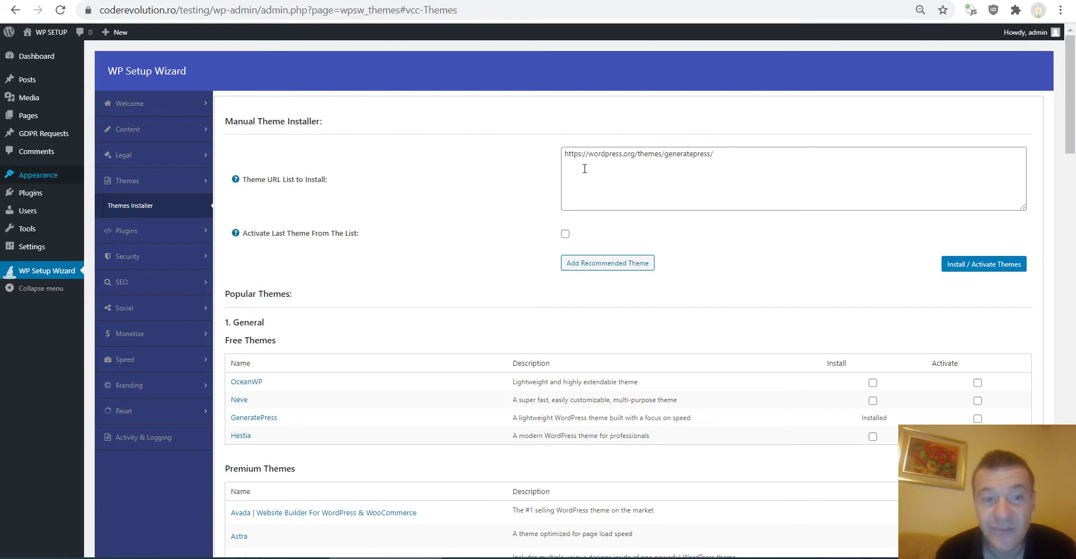
- Install GeneratePress from the listed repository URL and return to the installer results
double_click(675, 156)
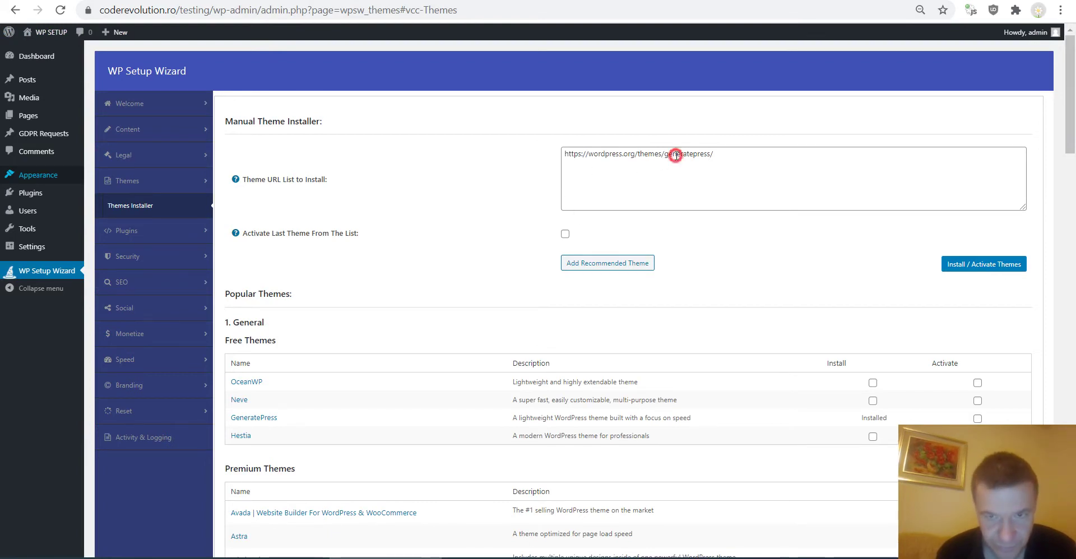
left_click(717, 188)
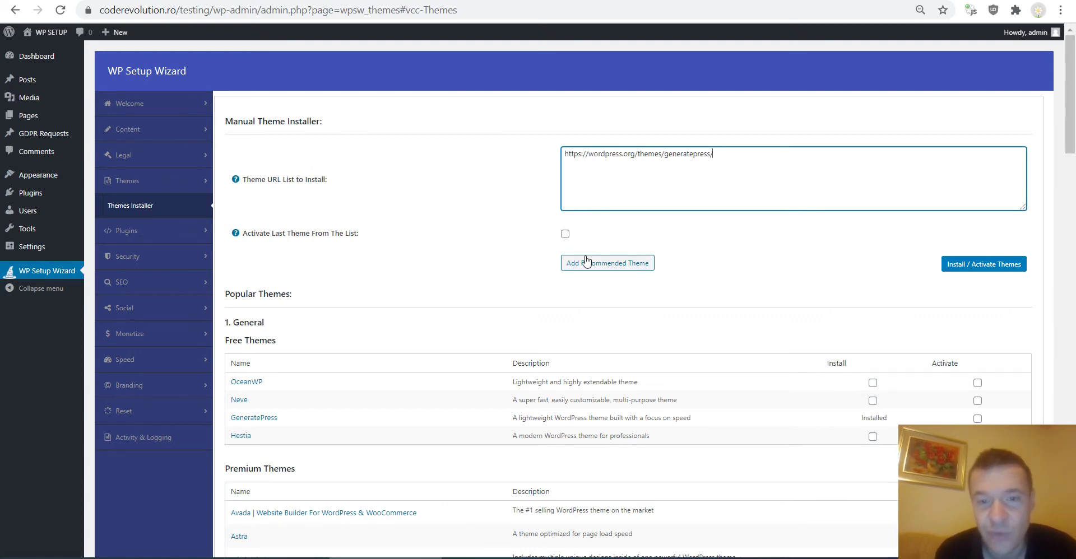
left_click(957, 270)
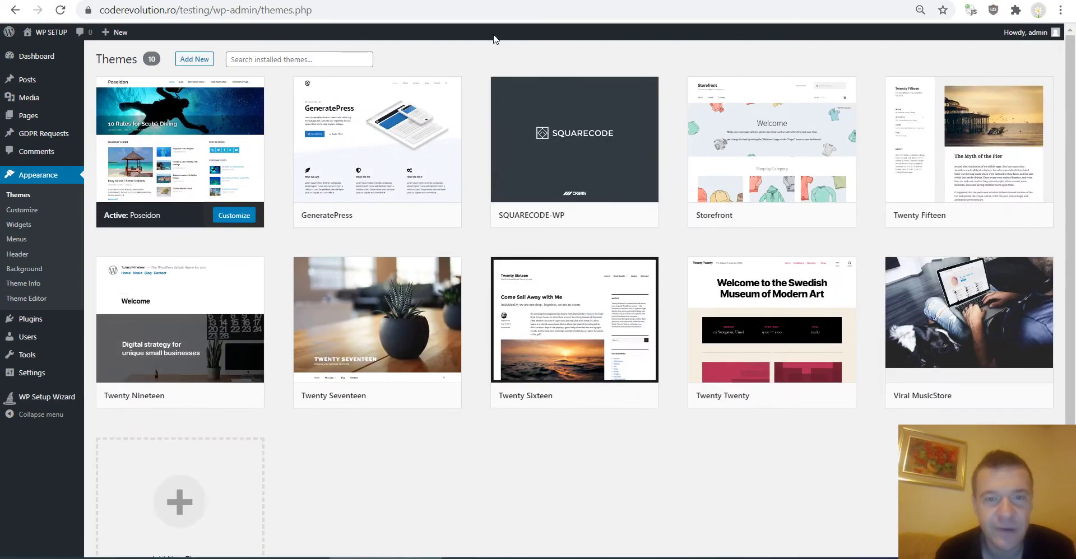
key("alt+Left")
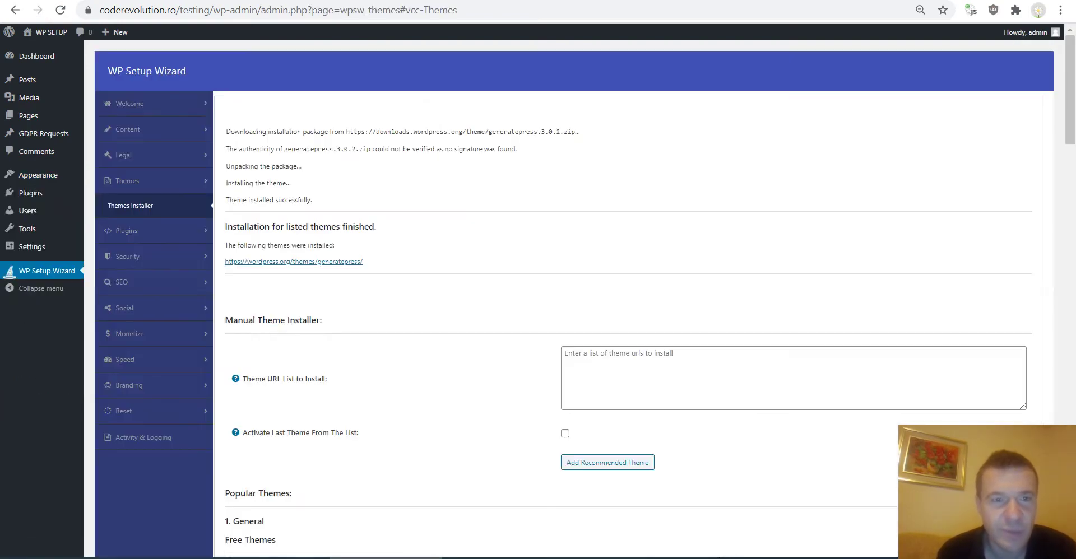
scroll(457, 203, "down", 3)
scroll(457, 202, "down", 1)
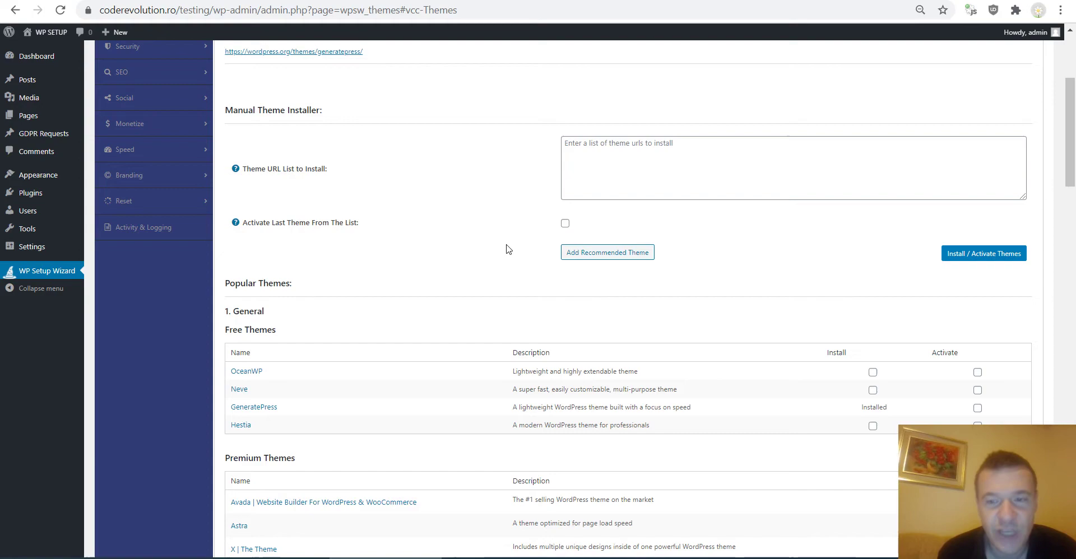
scroll(508, 249, "down", 4)
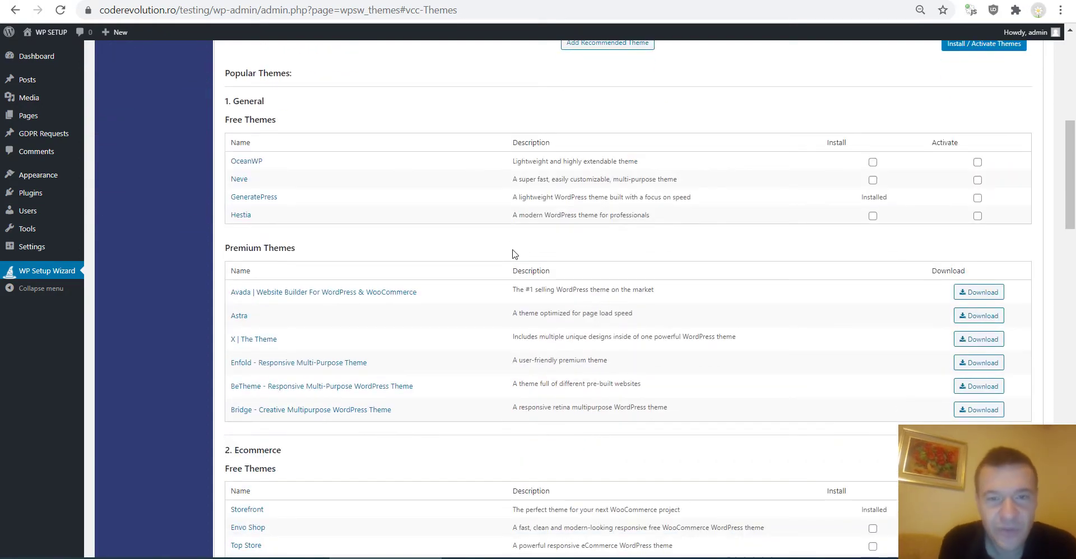
scroll(517, 254, "down", 5)
scroll(514, 251, "down", 5)
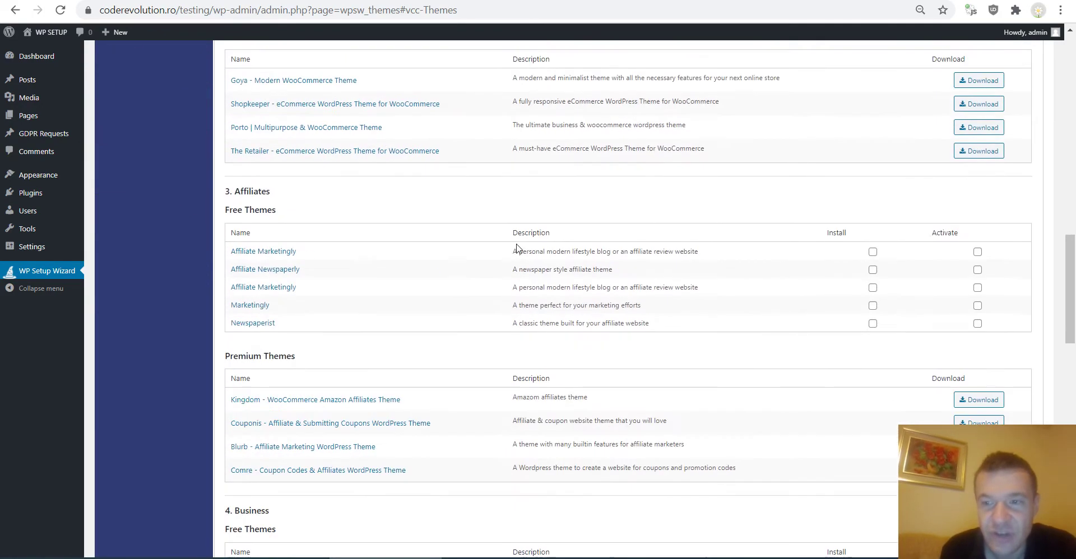
scroll(513, 250, "down", 5)
scroll(511, 248, "down", 6)
scroll(509, 248, "down", 6)
scroll(482, 256, "down", 2)
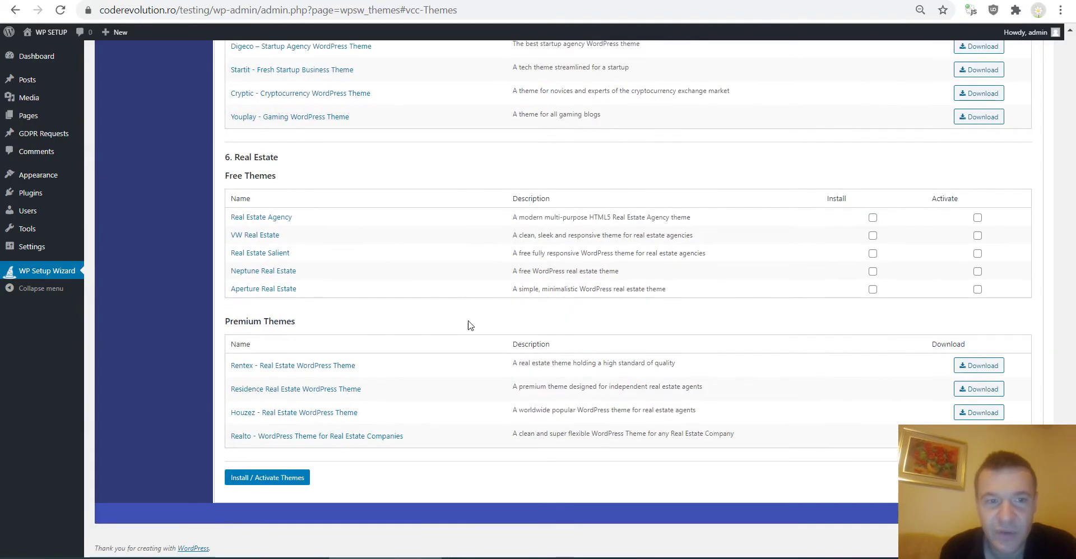
scroll(466, 319, "up", 9)
scroll(474, 323, "up", 12)
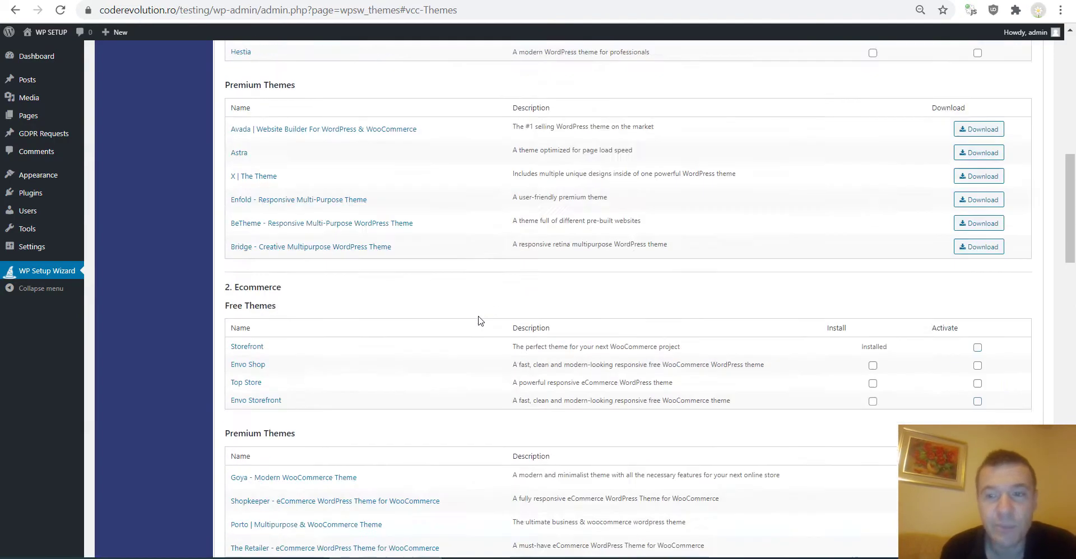
scroll(484, 326, "up", 5)
scroll(549, 281, "down", 4)
scroll(712, 239, "up", 3)
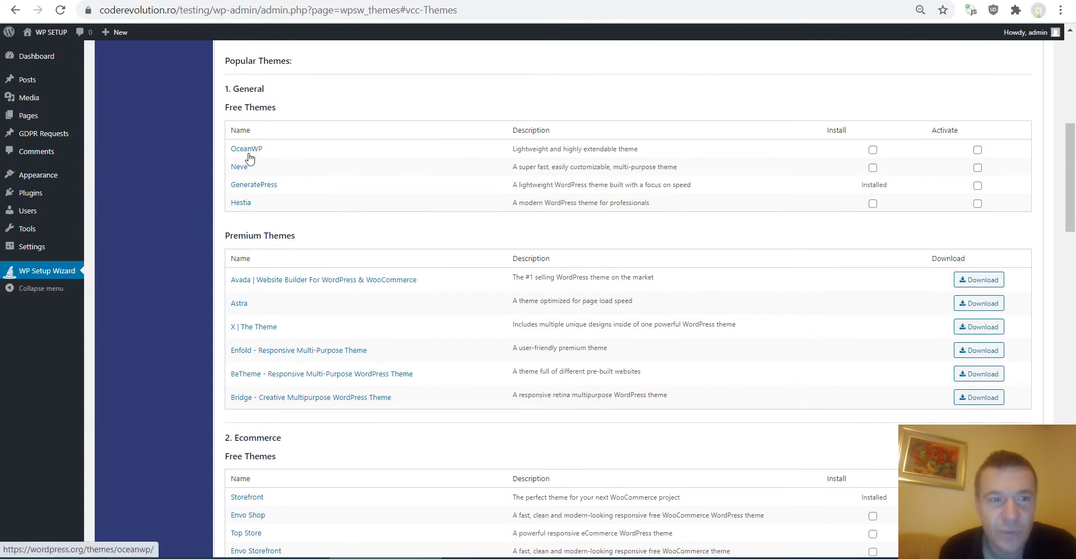
- Mark OceanWP for installation without activation, install it, and review the install log
left_click(872, 150)
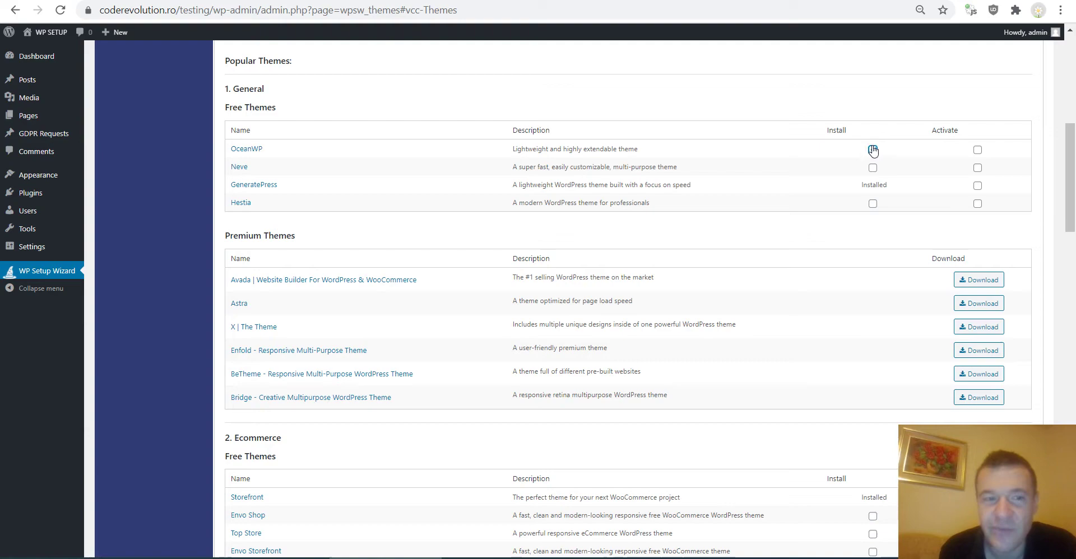
left_click(978, 150)
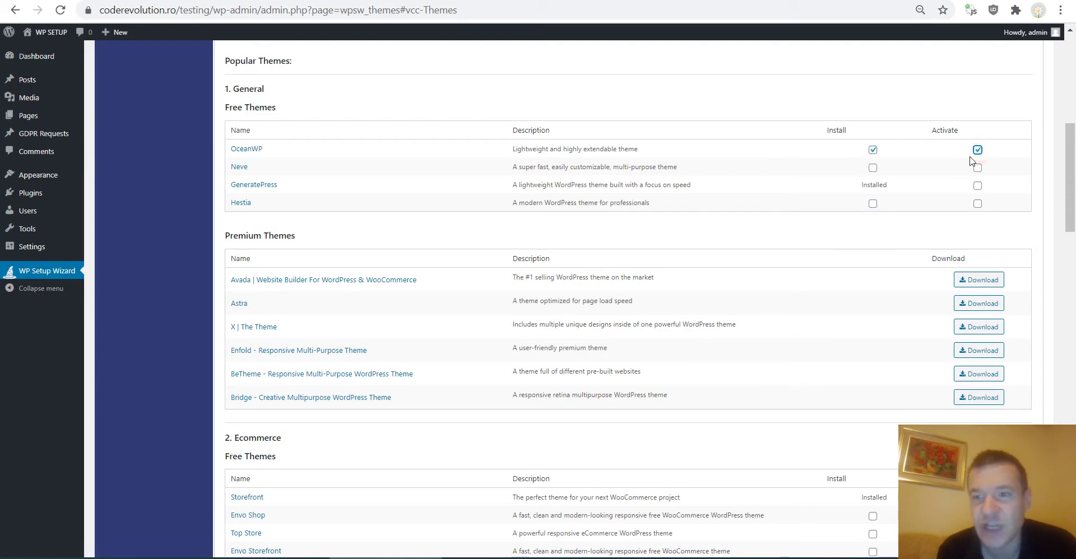
left_click(978, 150)
scroll(619, 283, "down", 10)
scroll(564, 305, "down", 10)
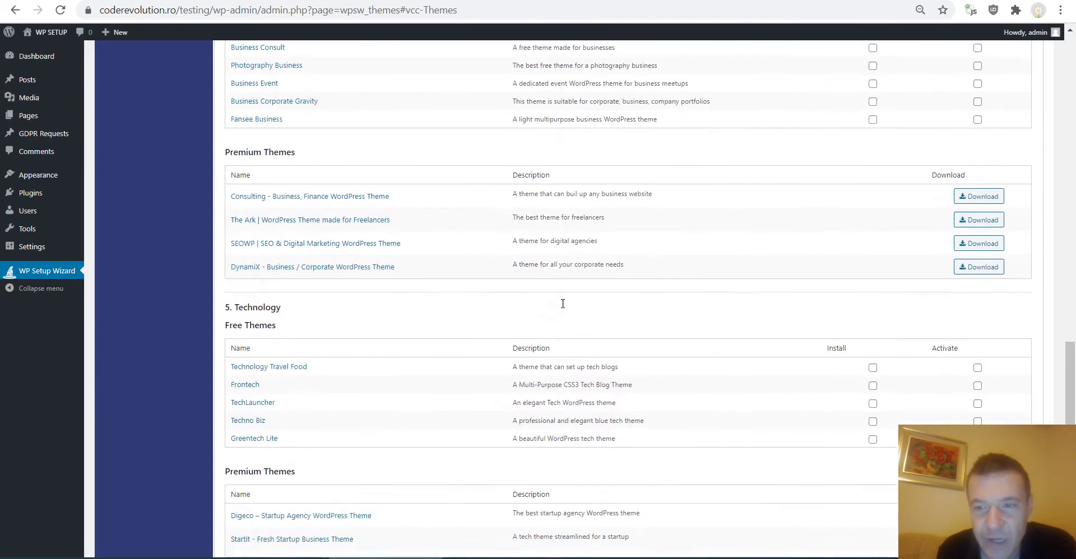
scroll(334, 480, "down", 10)
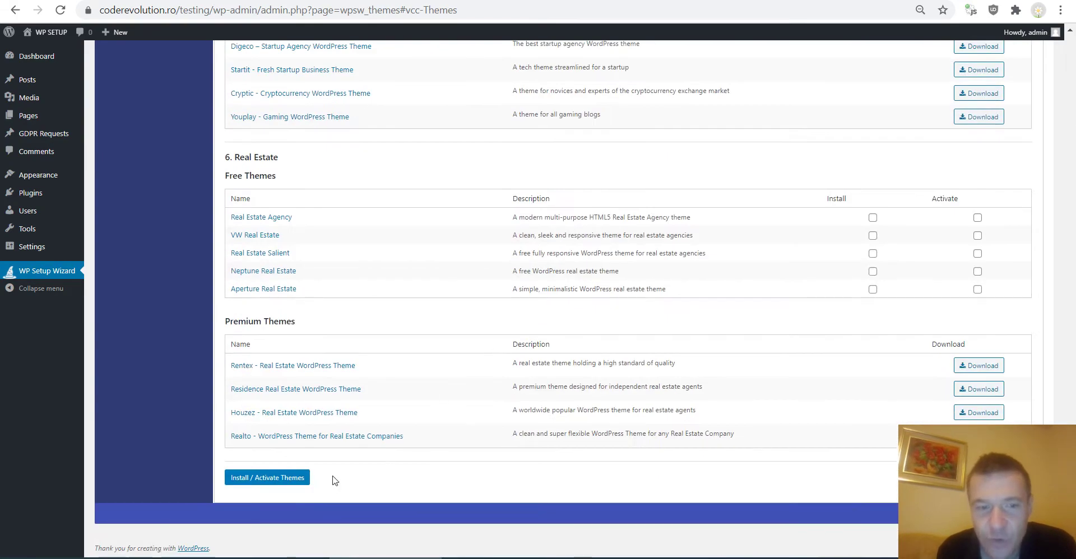
left_click(259, 481)
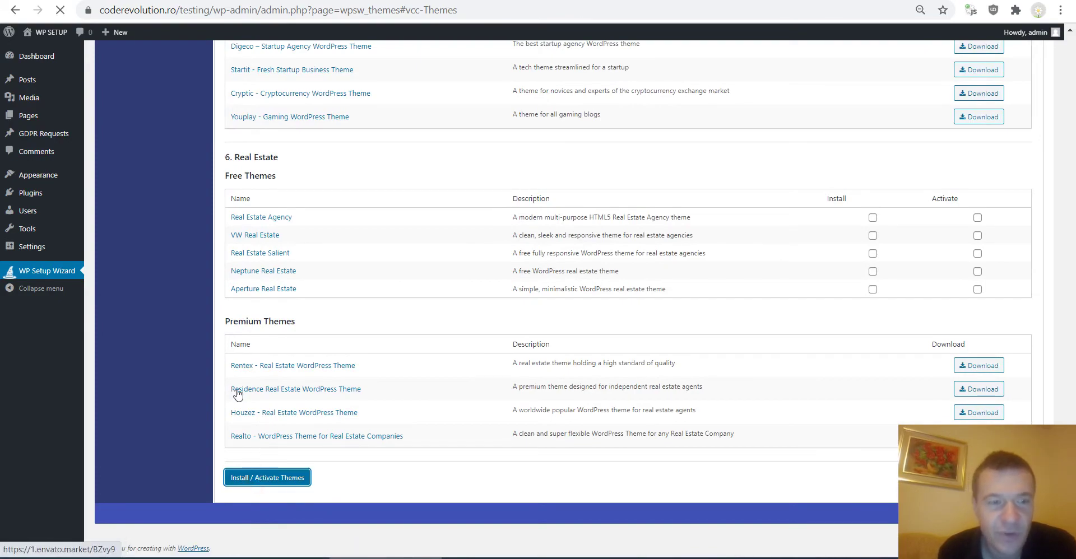
scroll(198, 387, "up", 7)
scroll(198, 391, "up", 15)
scroll(168, 404, "up", 7)
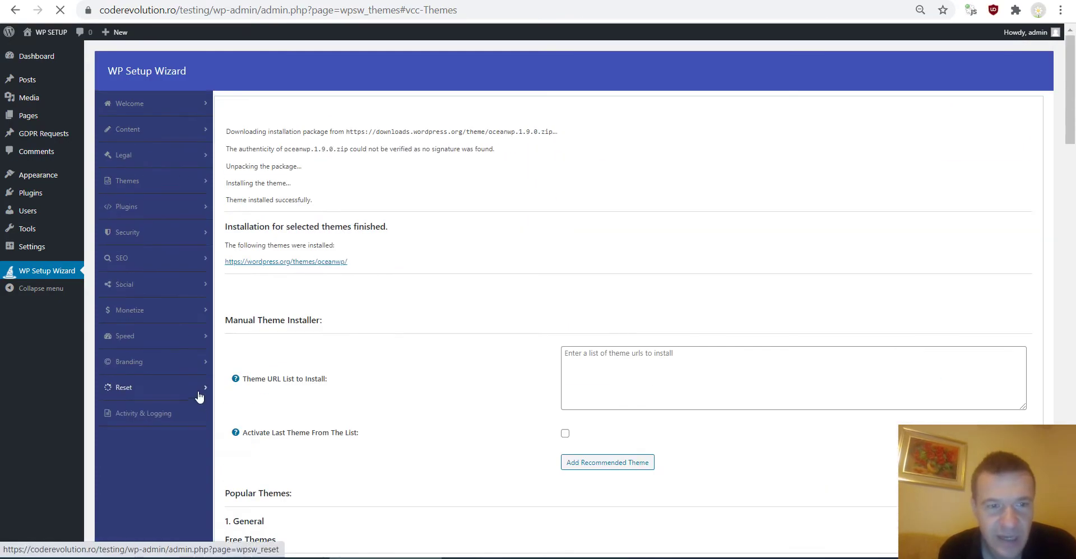
scroll(196, 393, "down", 6)
scroll(257, 341, "up", 1)
scroll(264, 347, "up", 5)
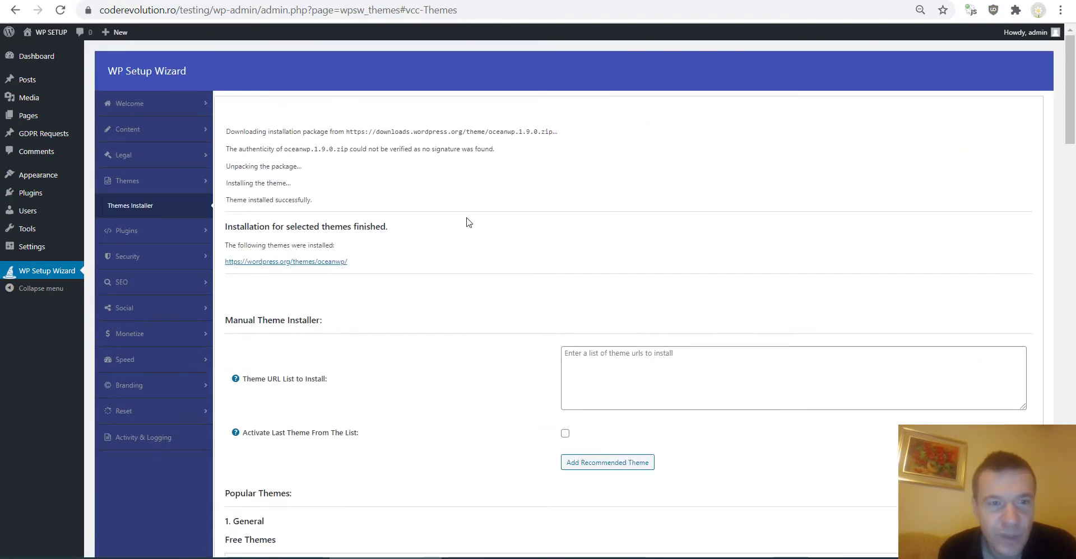
scroll(470, 241, "down", 6)
scroll(504, 235, "up", 1)
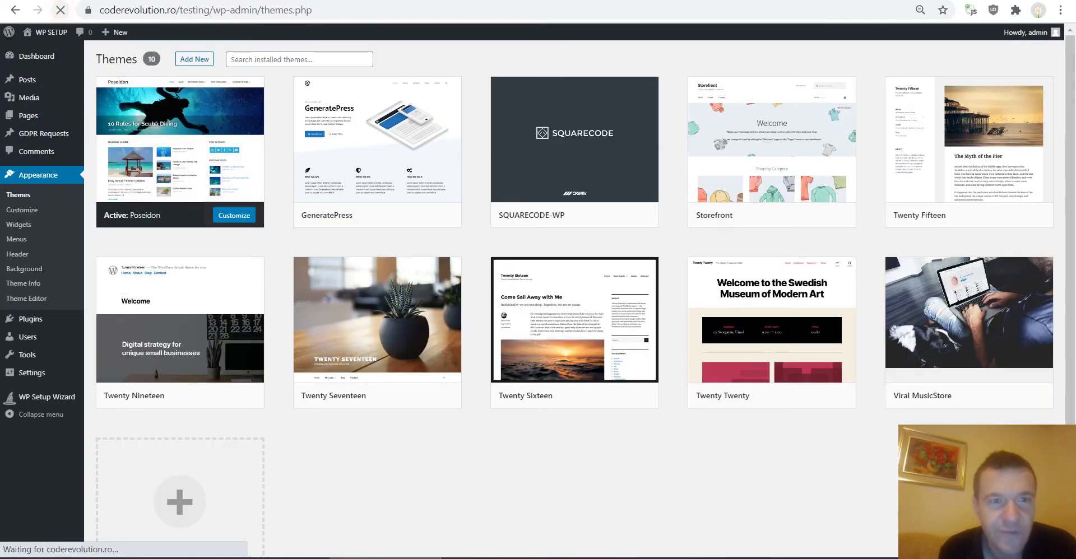
scroll(382, 354, "down", 2)
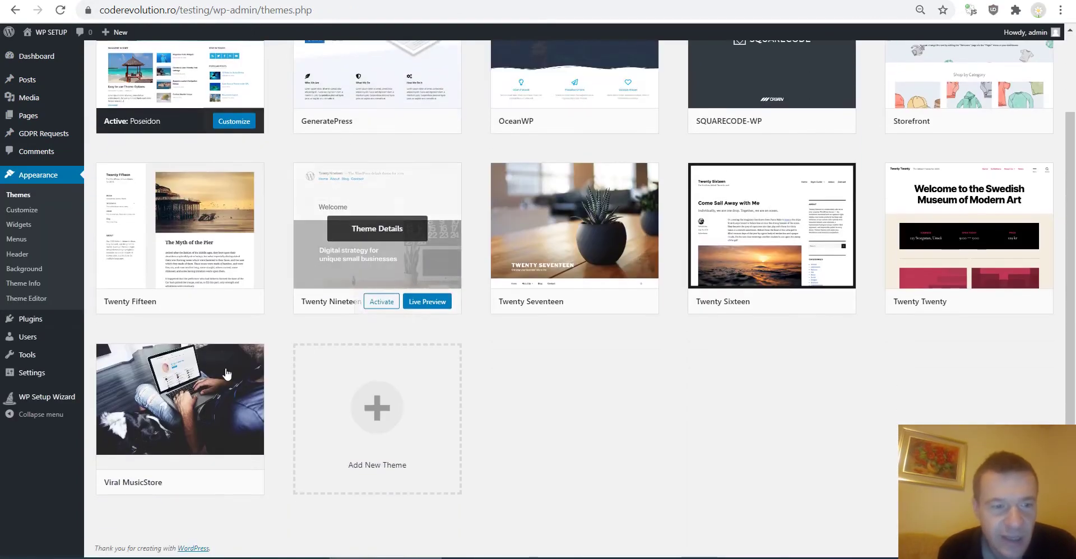
scroll(581, 361, "up", 2)
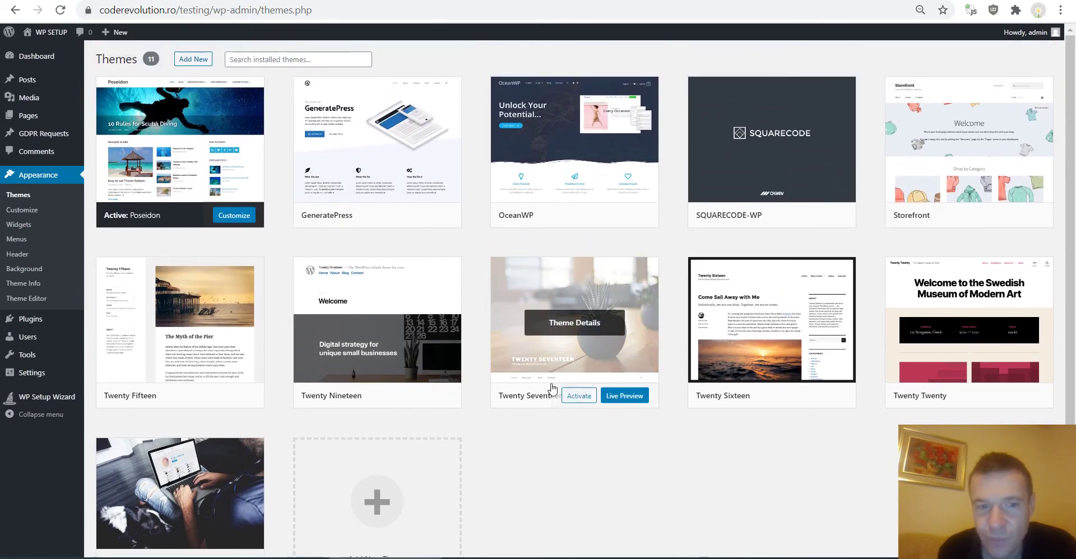
scroll(372, 393, "down", 2)
scroll(355, 391, "up", 2)
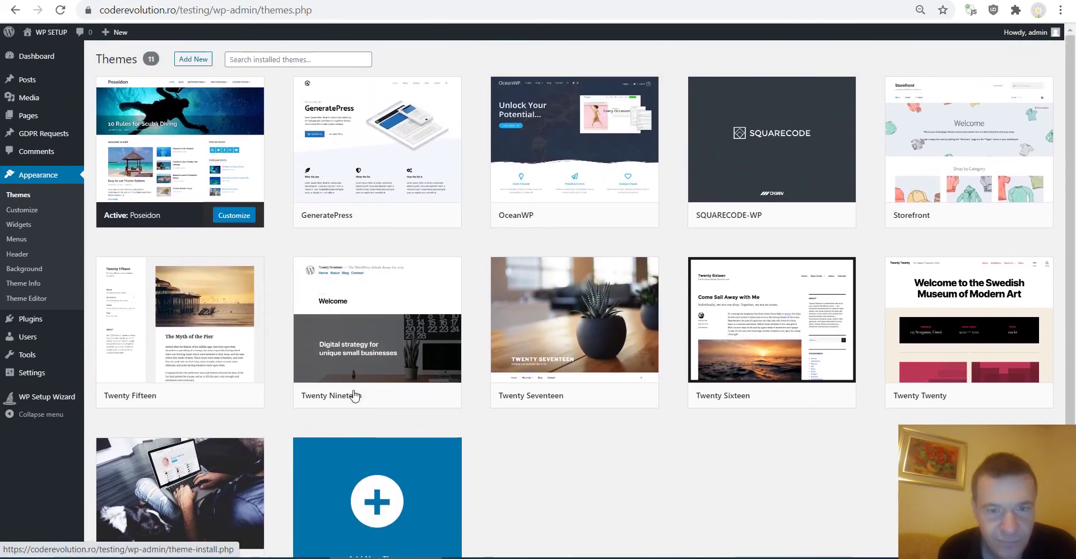
mouse_move(546, 88)
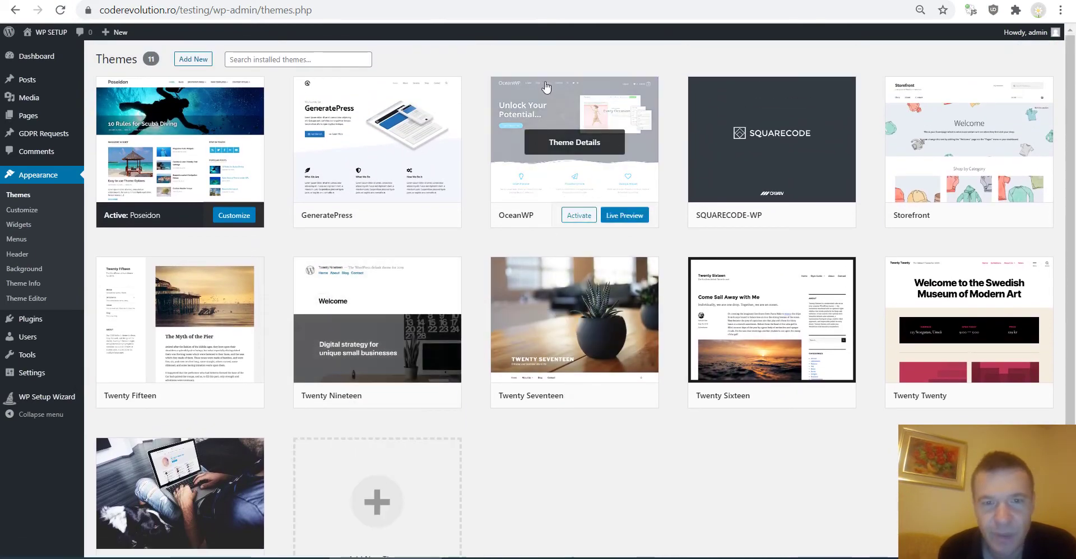
- Return to the Themes Installer, browse its theme categories, and expand the wizard's Plugins section
key("alt+Left")
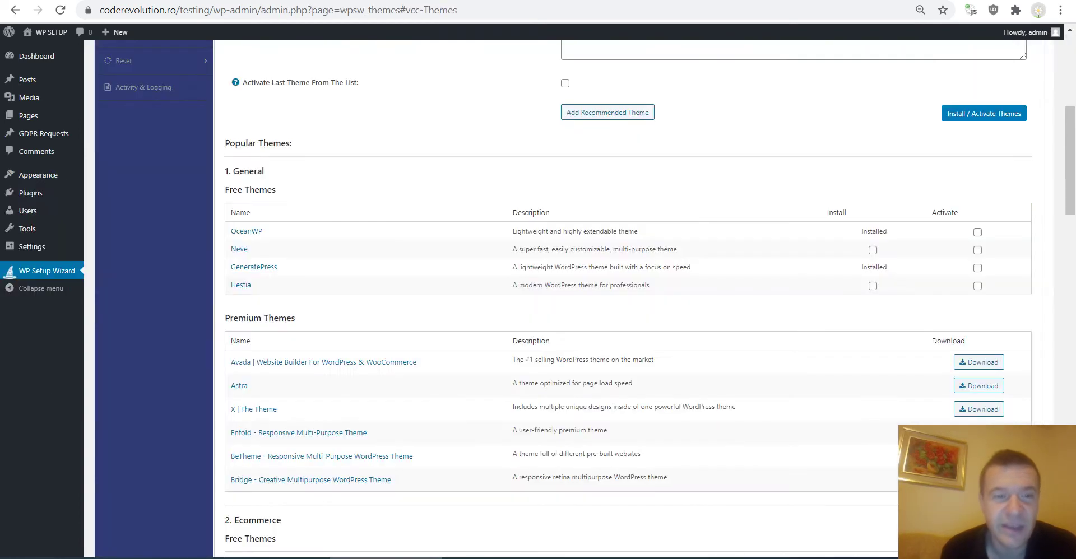
scroll(923, 176, "down", 3)
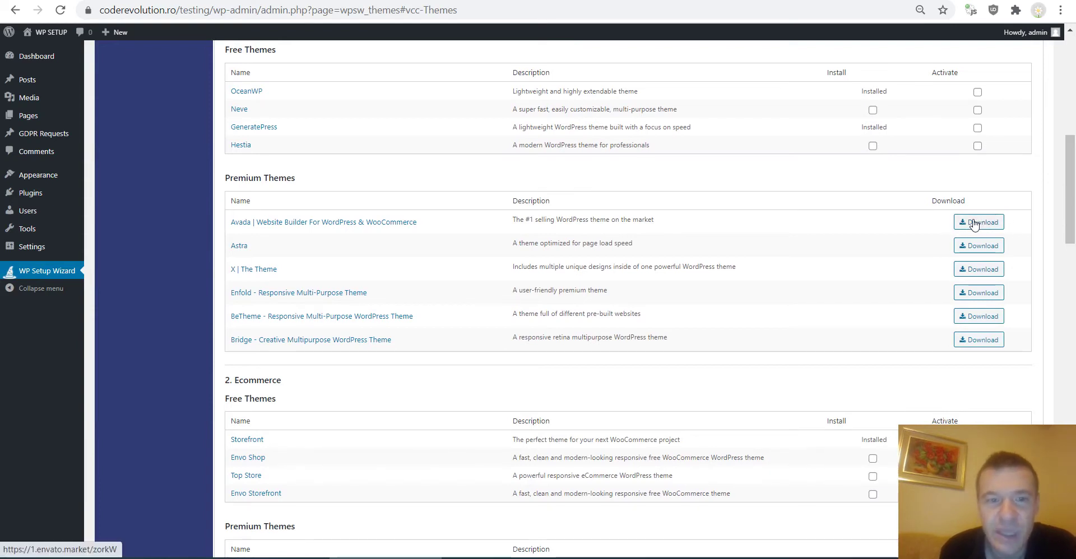
scroll(455, 292, "down", 3)
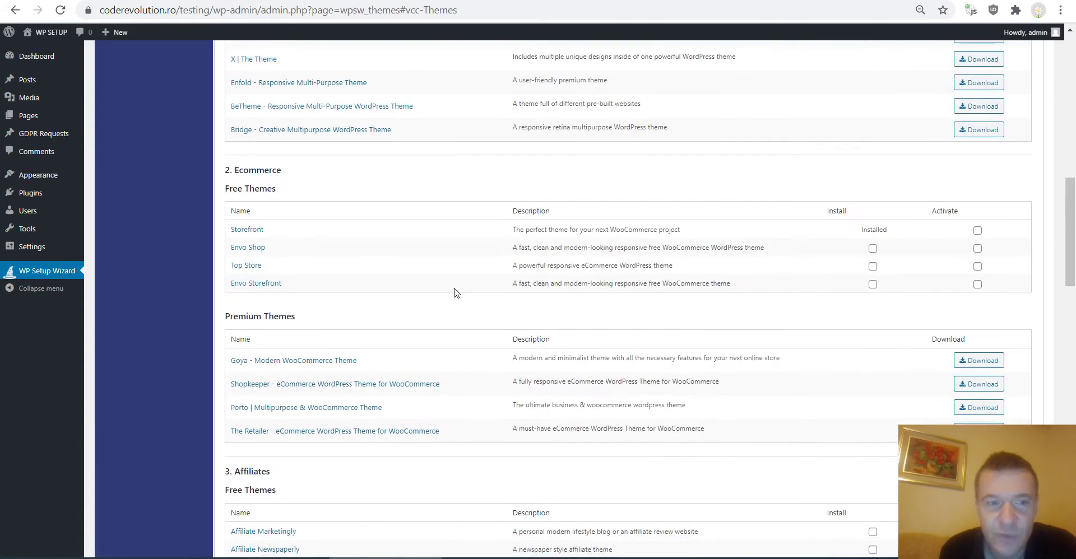
scroll(455, 292, "up", 2)
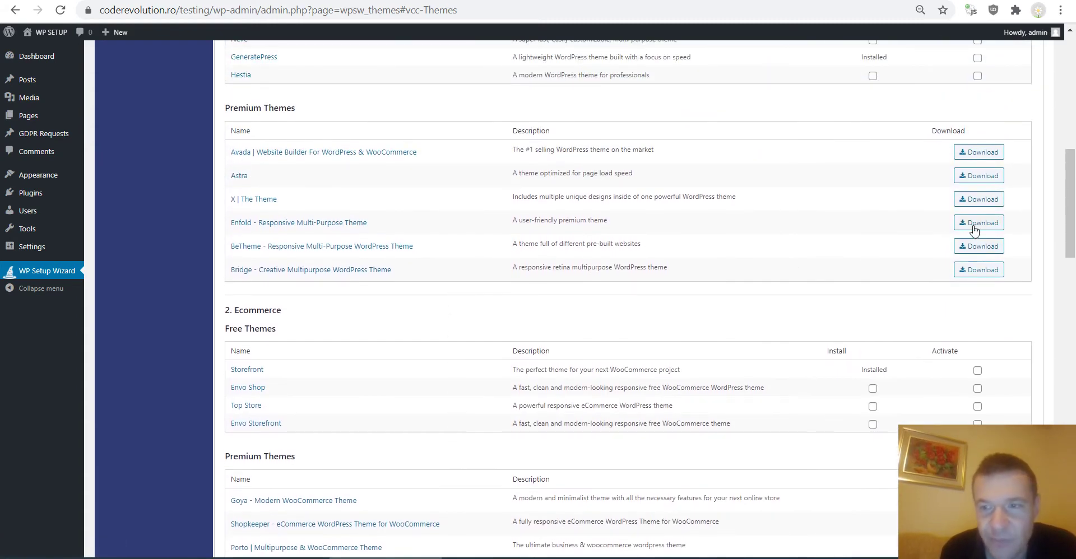
scroll(794, 252, "down", 3)
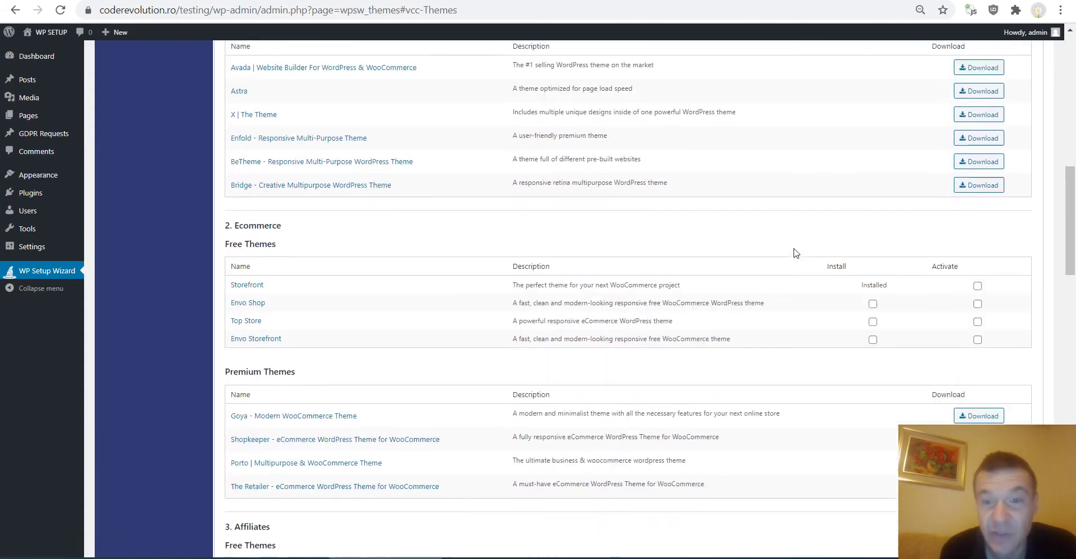
scroll(699, 247, "down", 1)
scroll(698, 247, "down", 4)
scroll(999, 286, "up", 4)
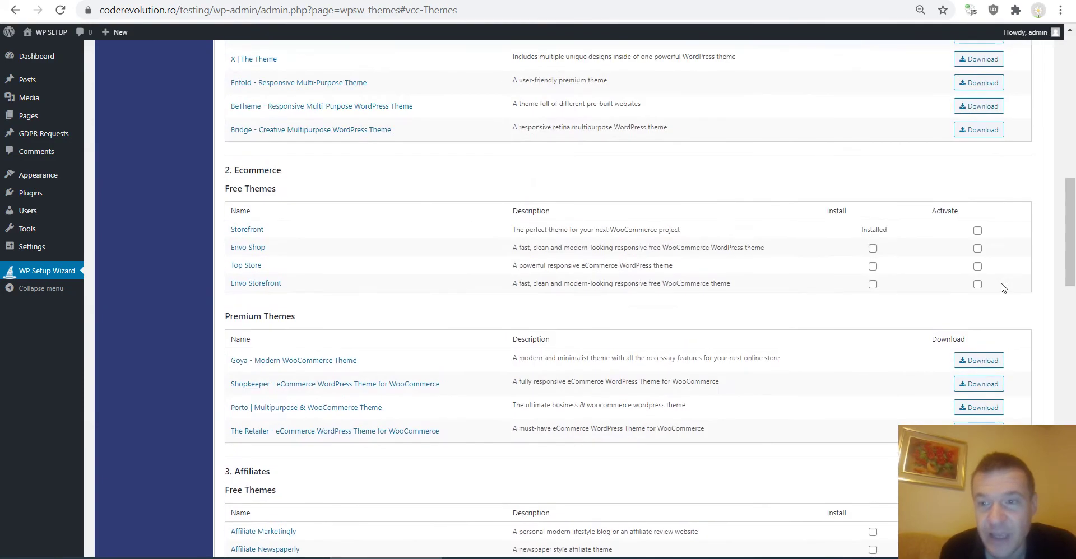
scroll(872, 307, "down", 3)
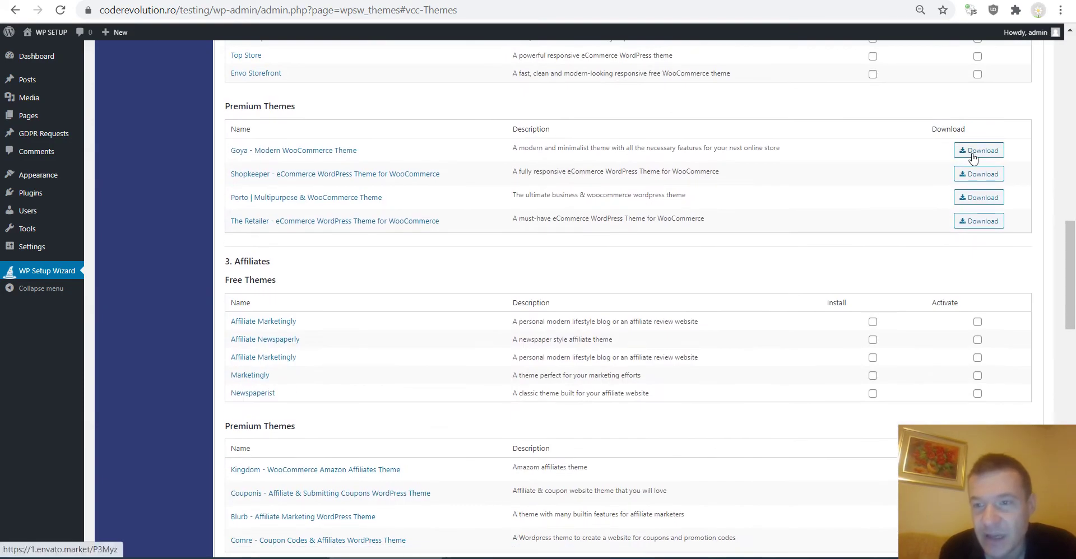
scroll(415, 257, "down", 3)
scroll(258, 213, "up", 7)
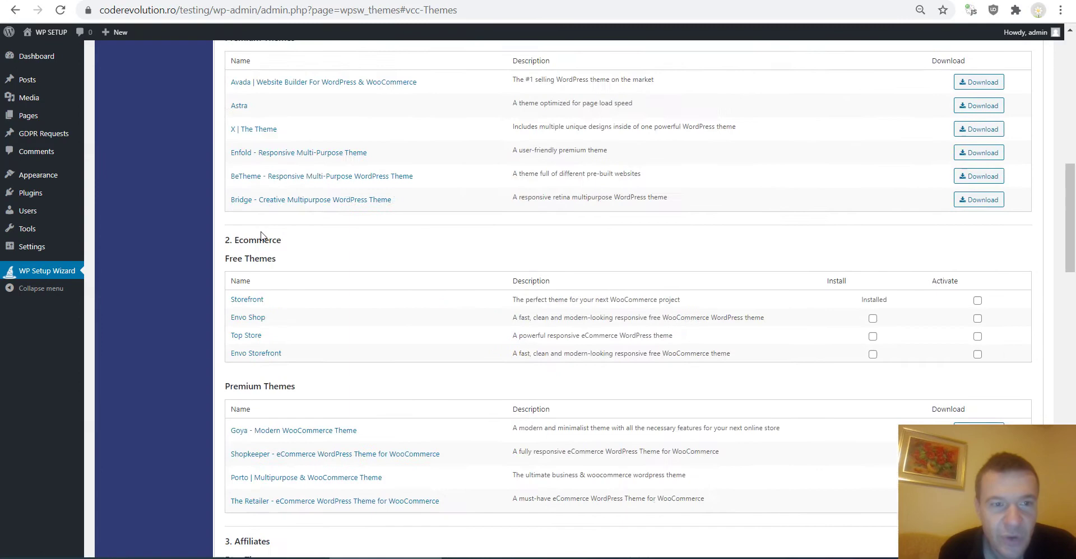
scroll(258, 224, "up", 4)
scroll(260, 242, "up", 2)
scroll(260, 242, "up", 3)
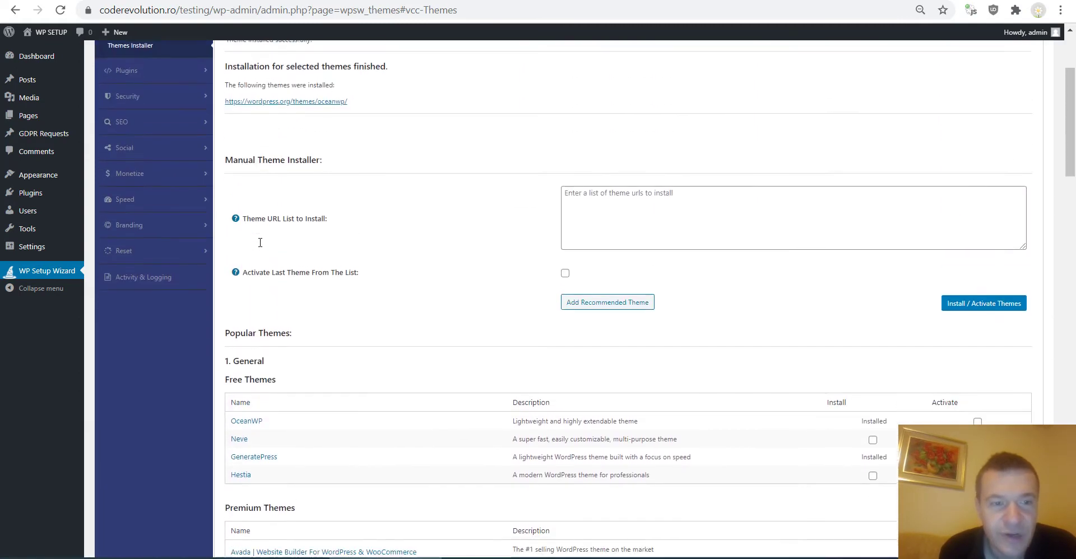
scroll(259, 242, "down", 4)
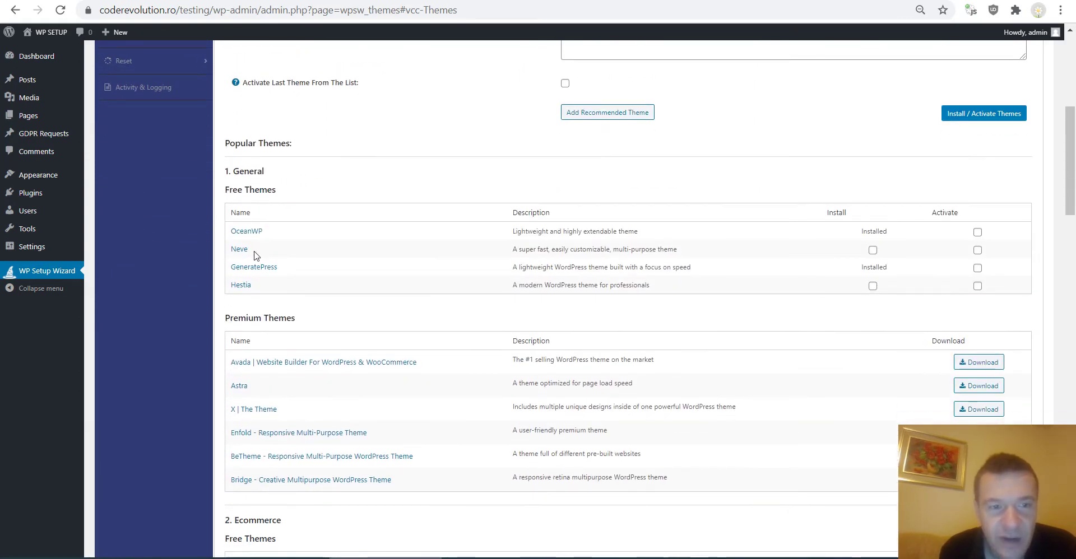
scroll(255, 255, "down", 3)
scroll(249, 252, "down", 3)
scroll(246, 251, "down", 2)
scroll(245, 250, "down", 4)
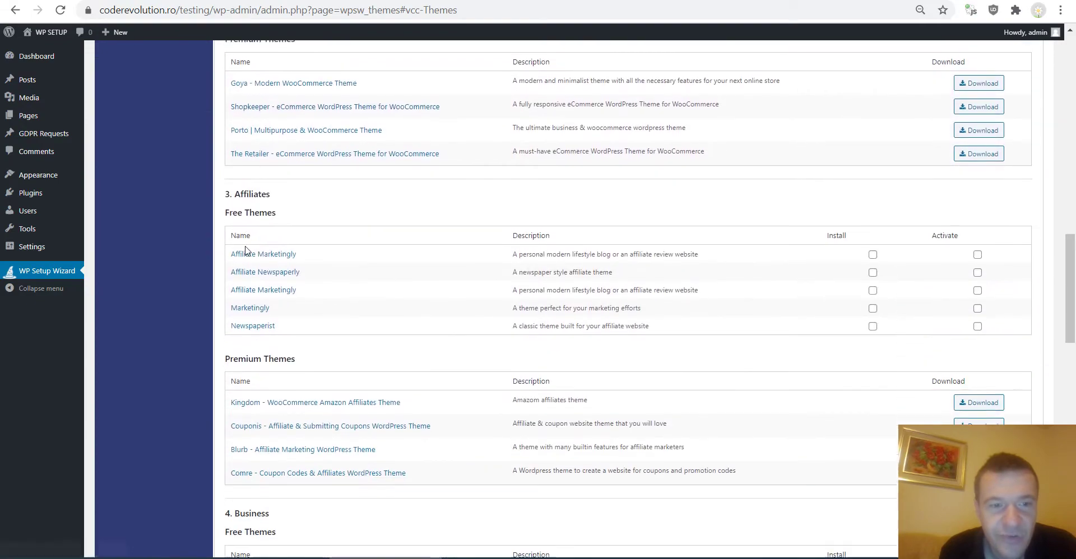
scroll(257, 271, "down", 4)
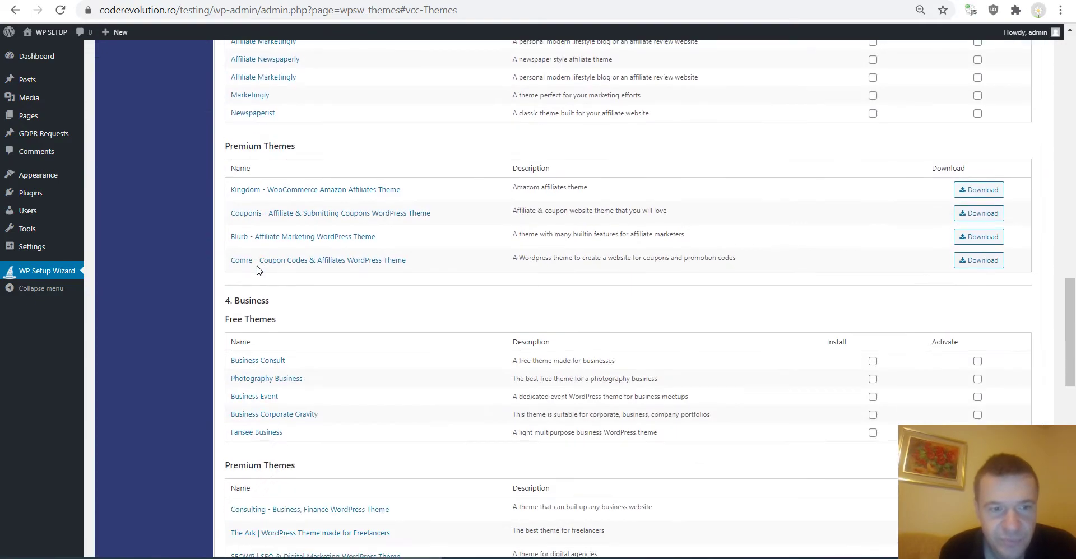
scroll(258, 272, "down", 3)
scroll(260, 281, "down", 5)
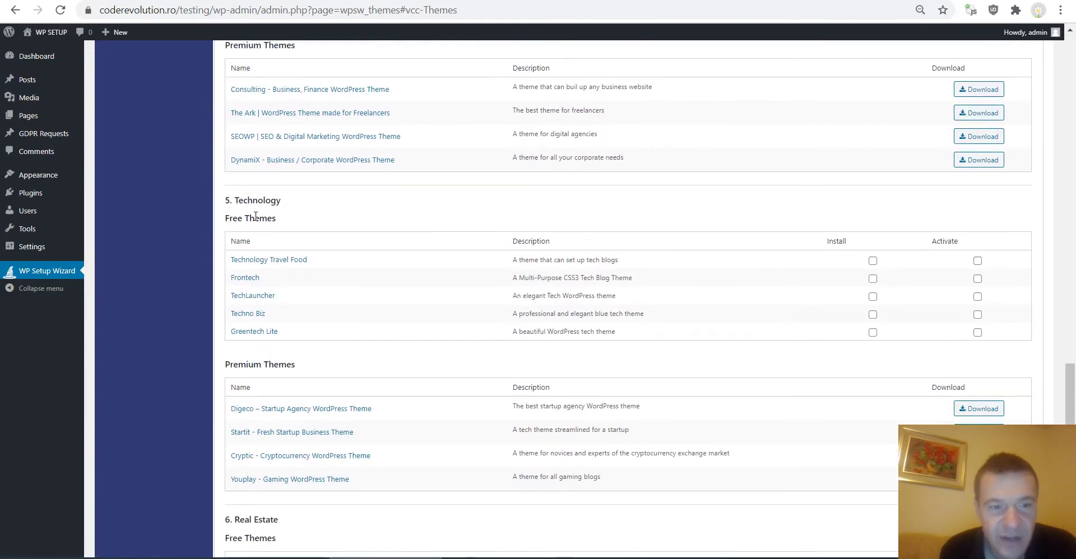
scroll(254, 224, "down", 4)
scroll(253, 231, "down", 2)
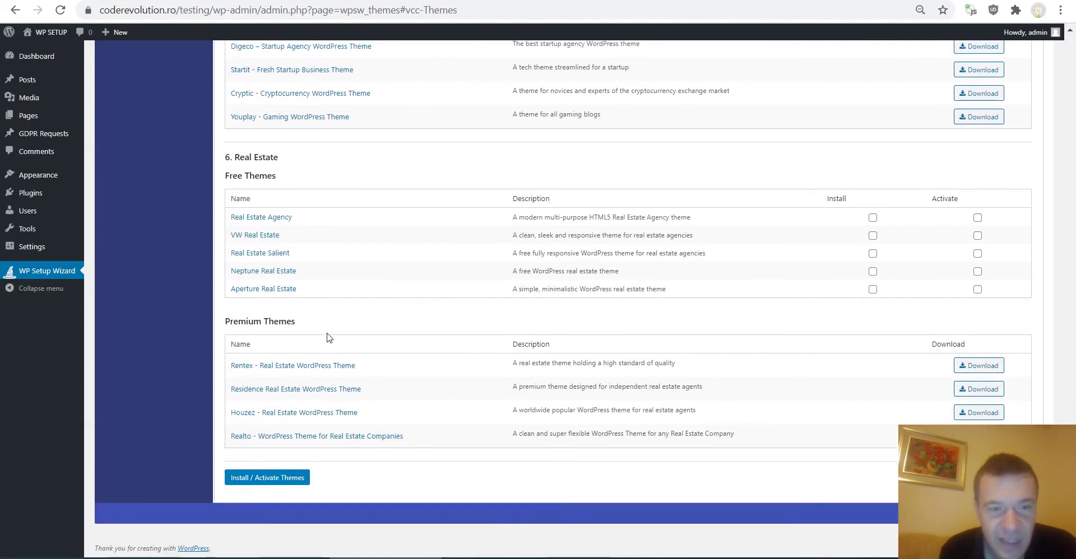
scroll(261, 269, "up", 1)
scroll(263, 281, "up", 1)
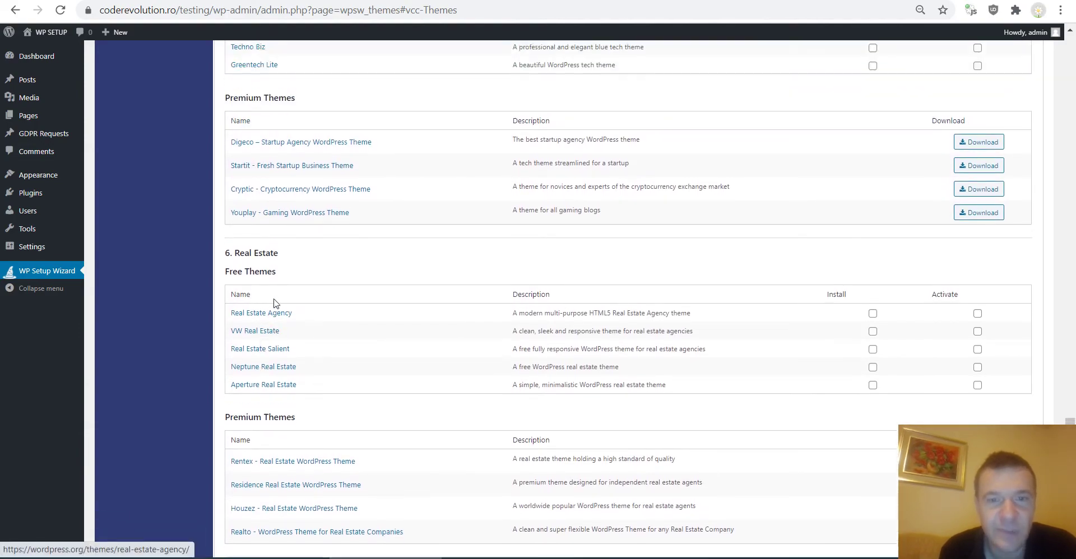
scroll(275, 303, "up", 8)
scroll(279, 311, "up", 2)
scroll(279, 311, "up", 13)
scroll(280, 302, "up", 9)
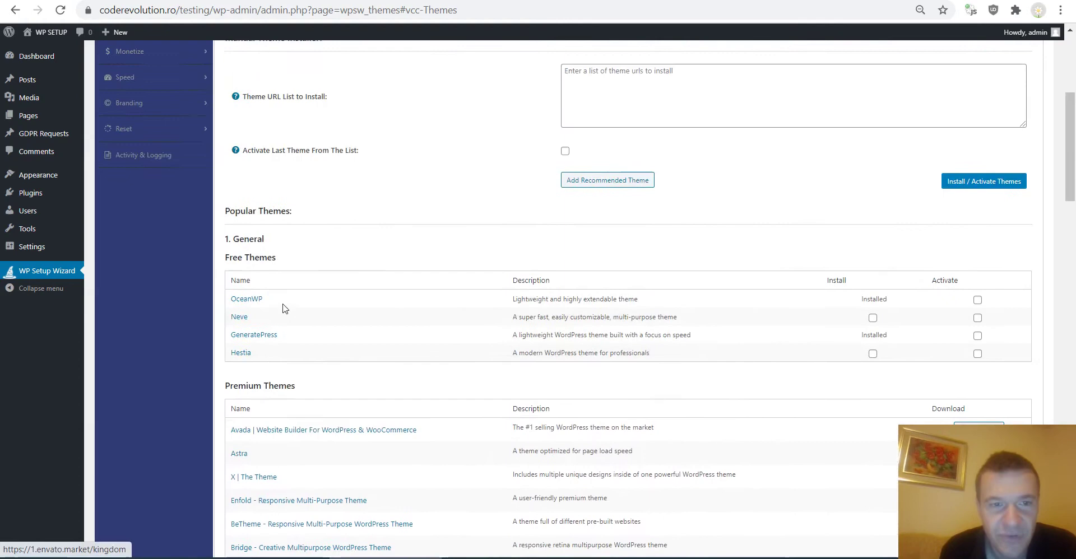
scroll(282, 294, "up", 5)
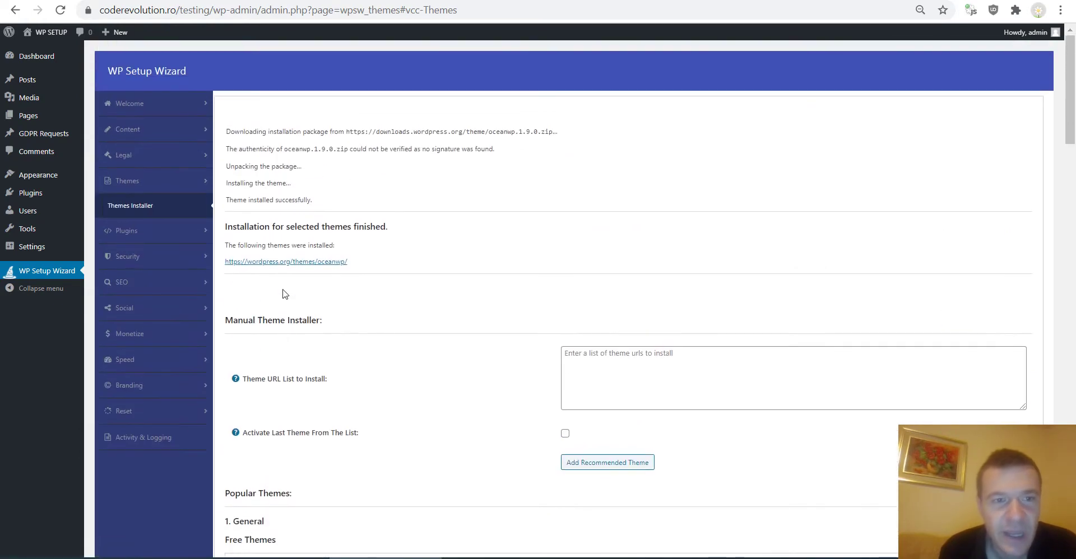
left_click(143, 232)
- Copy the example WP Pocket URLs address into the Plugins Installer's Plugin URL List
left_click(133, 255)
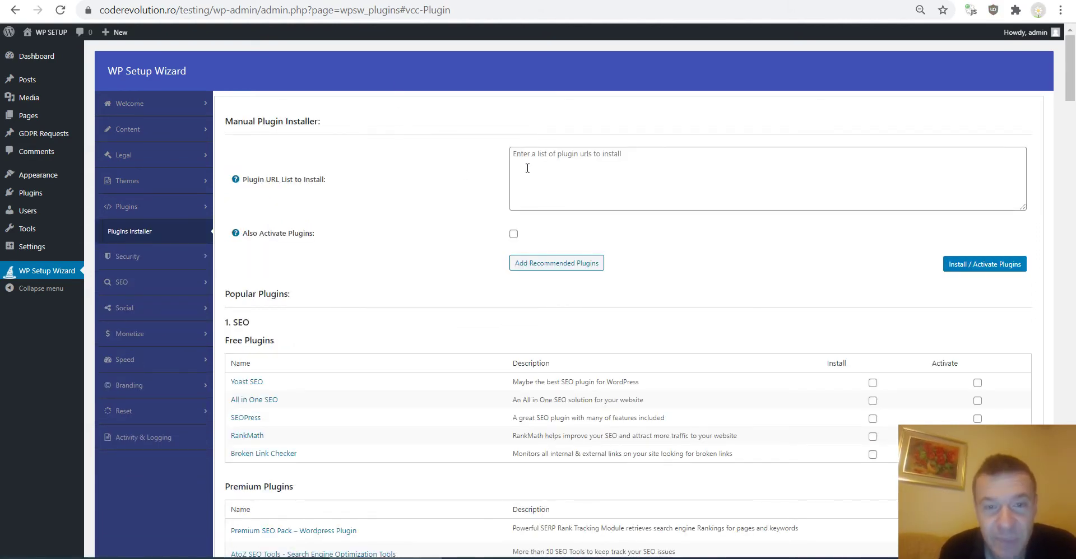
mouse_move(235, 179)
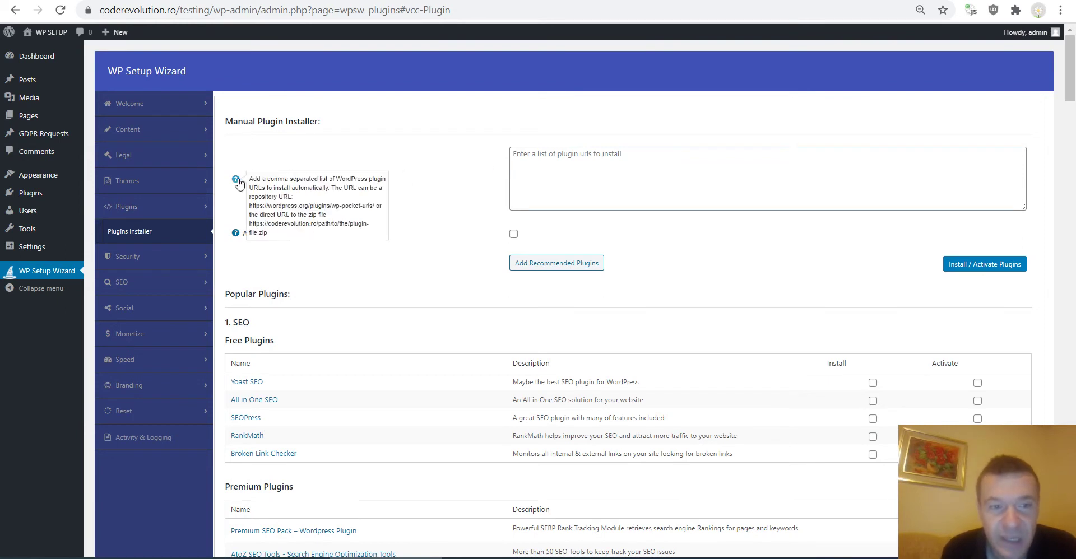
left_click_drag(250, 206, 375, 210)
key("ctrl+c")
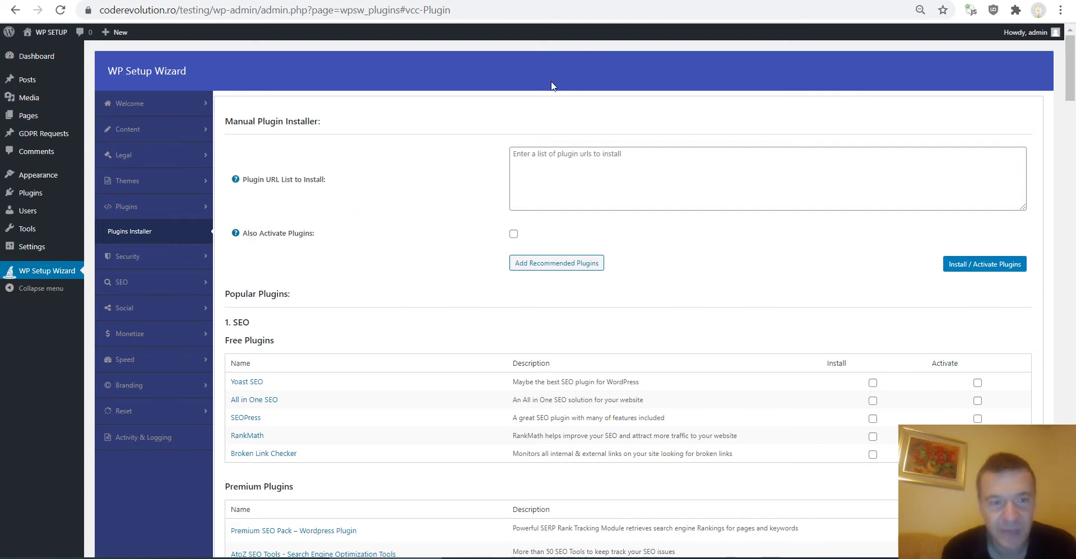
left_click(553, 168)
key("ctrl+v")
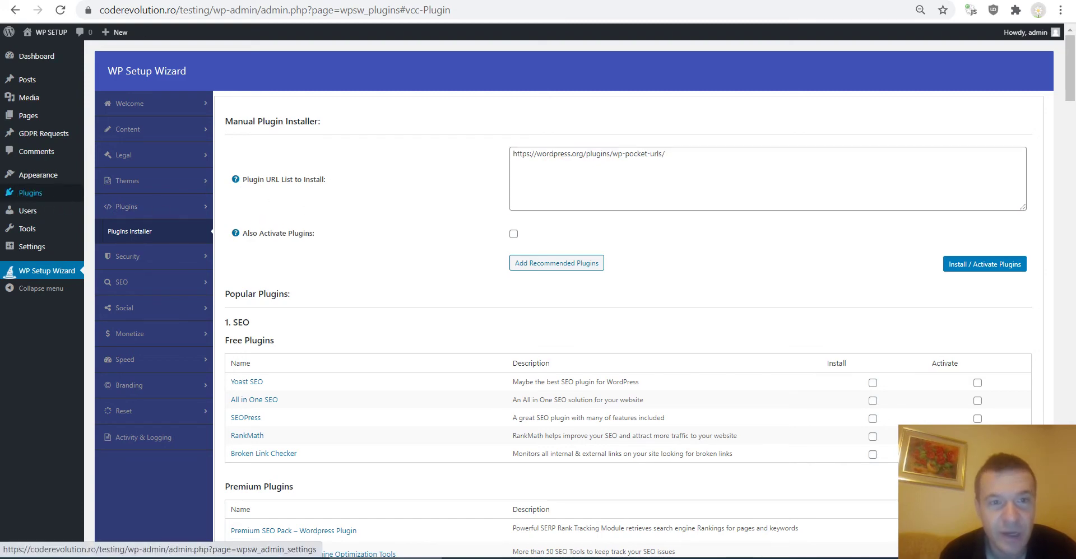
- Delete the WP Pocket URLs plugin from the installed plugins list
left_click(30, 193)
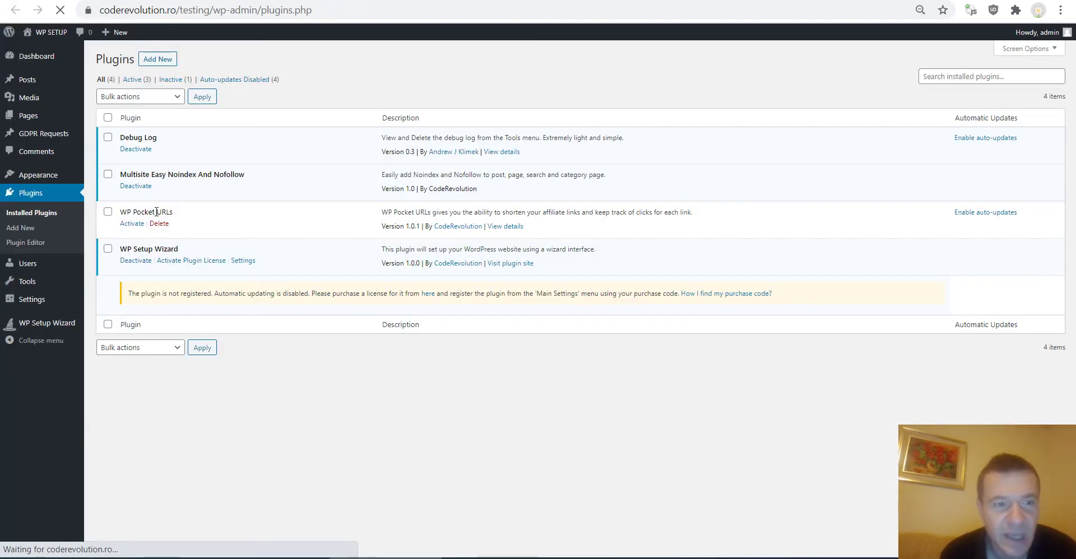
left_click(159, 223)
key("Return")
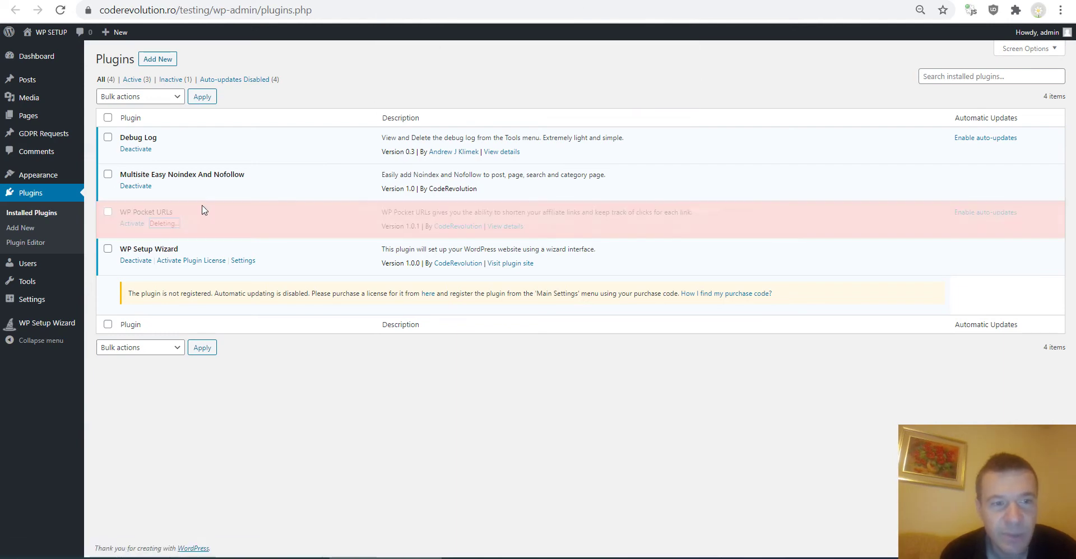
- Reinstall WP Pocket URLs from its listed wordpress.org address and refresh the plugins list
key("alt+Left")
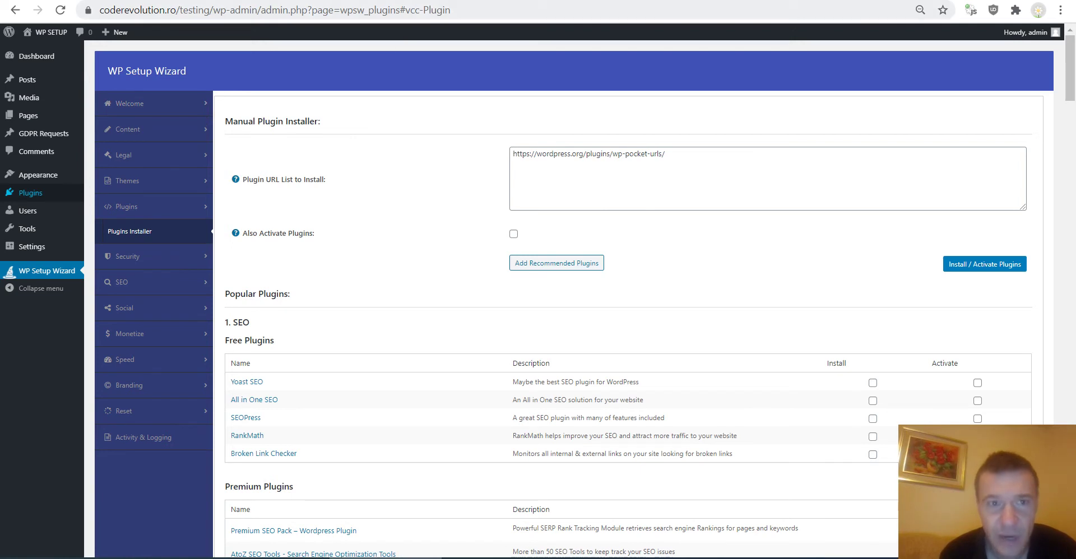
left_click(953, 272)
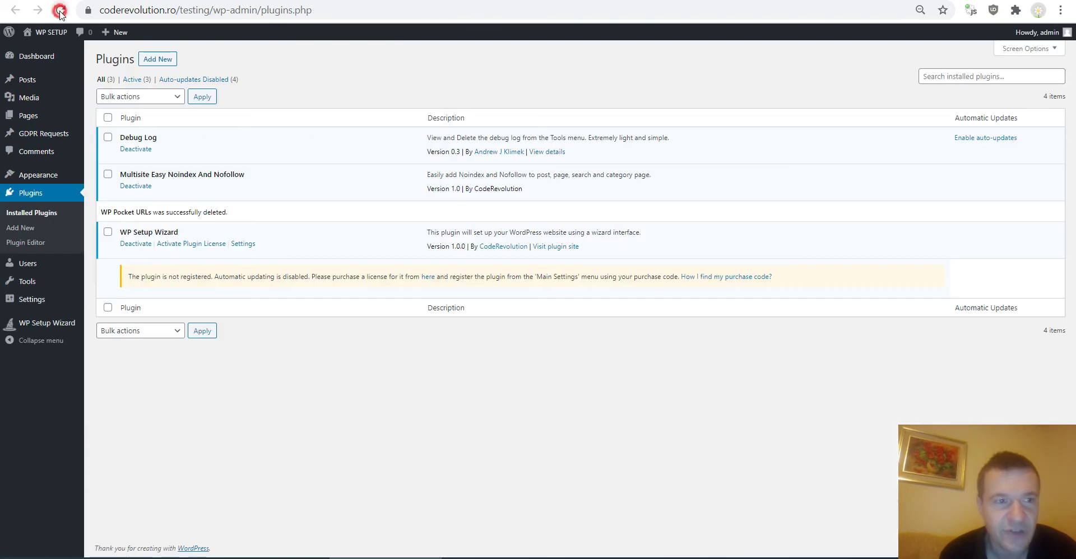
left_click(61, 10)
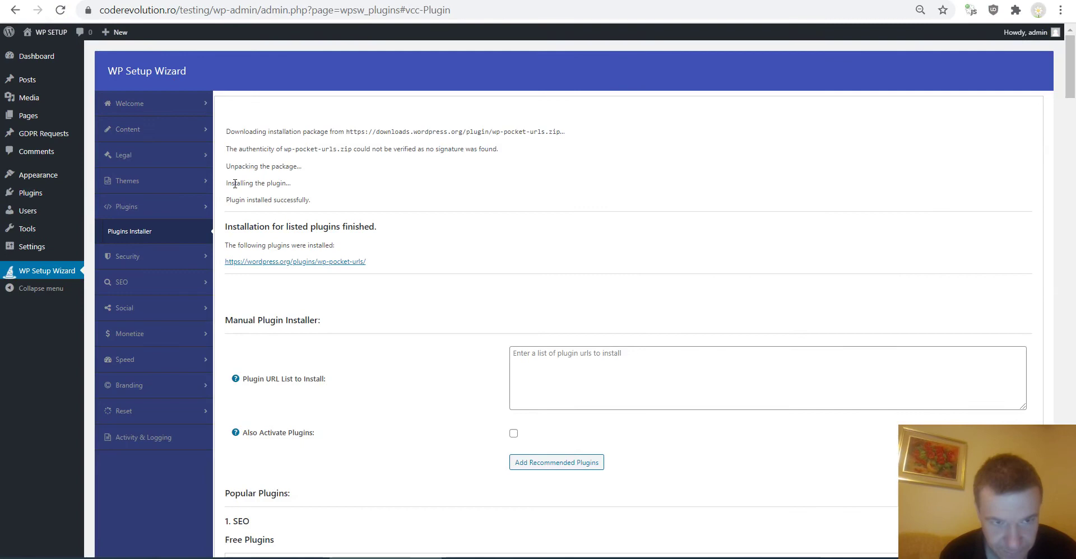
left_click_drag(232, 198, 338, 196)
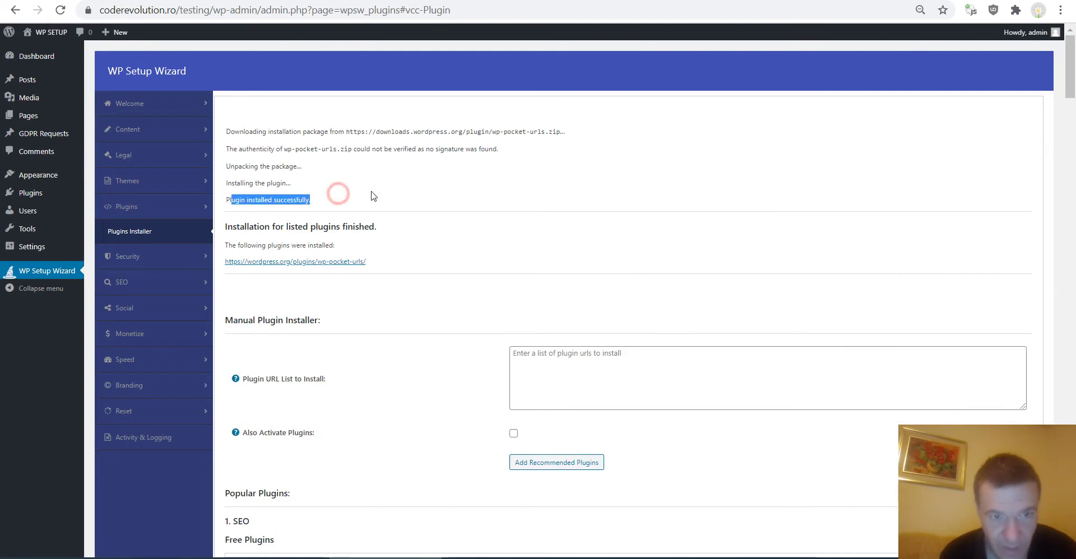
left_click(409, 253)
scroll(418, 260, "down", 2)
scroll(417, 259, "down", 2)
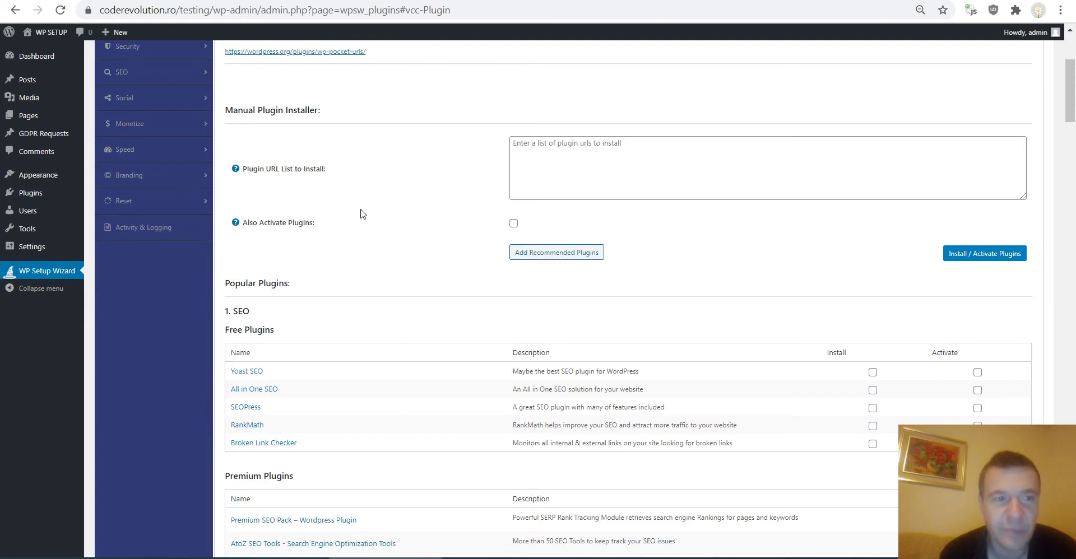
left_click_drag(243, 222, 313, 223)
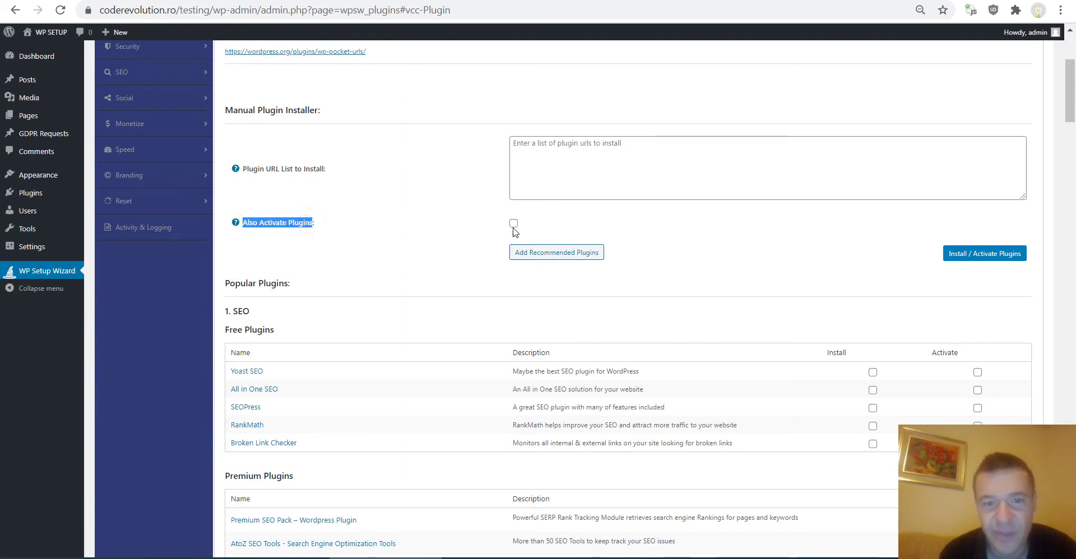
left_click(906, 264)
scroll(798, 240, "down", 5)
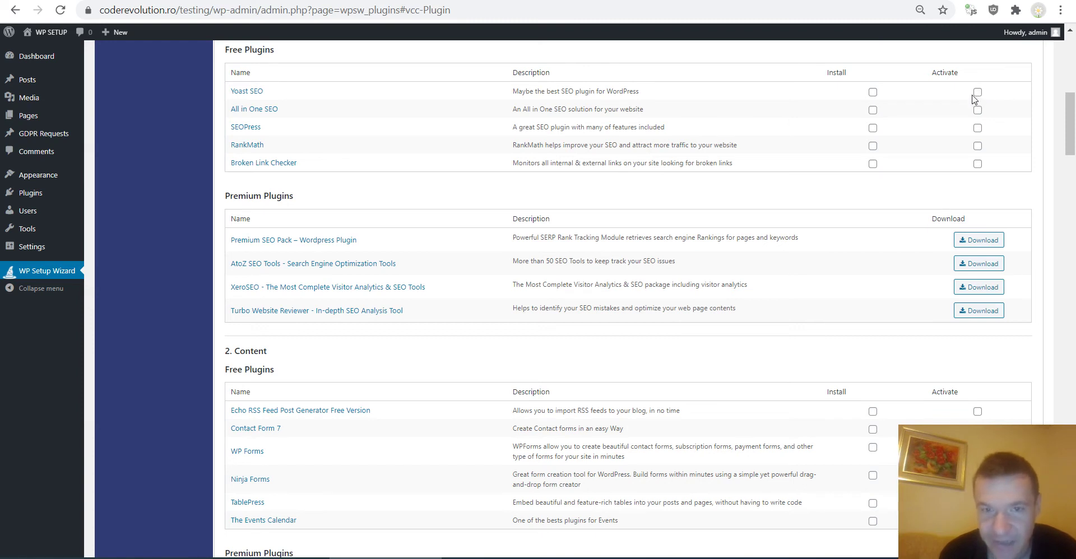
- Tick both Install and Activate for Yoast SEO and run the plugin installation
left_click(873, 92)
left_click(976, 93)
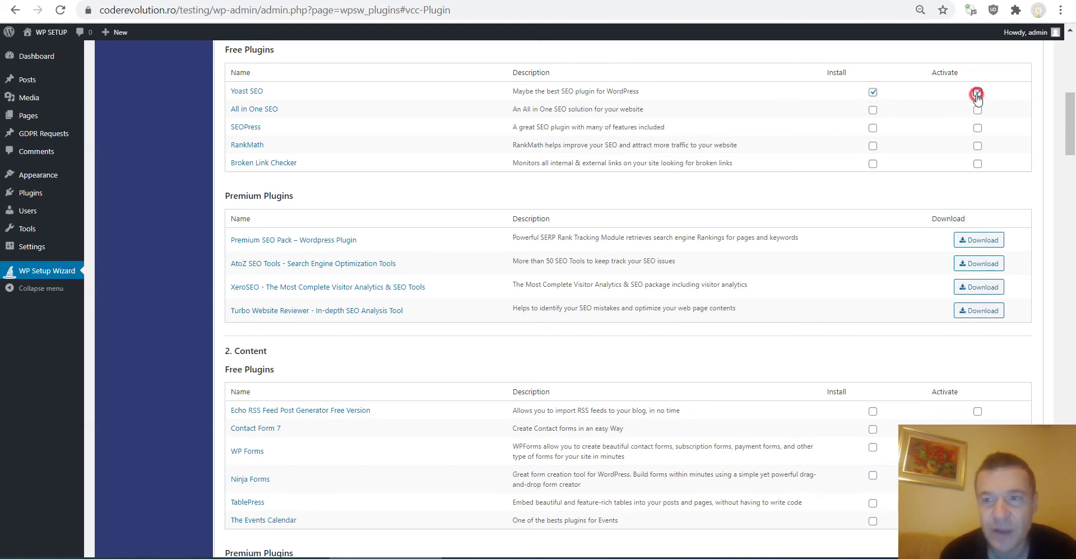
scroll(691, 187, "down", 7)
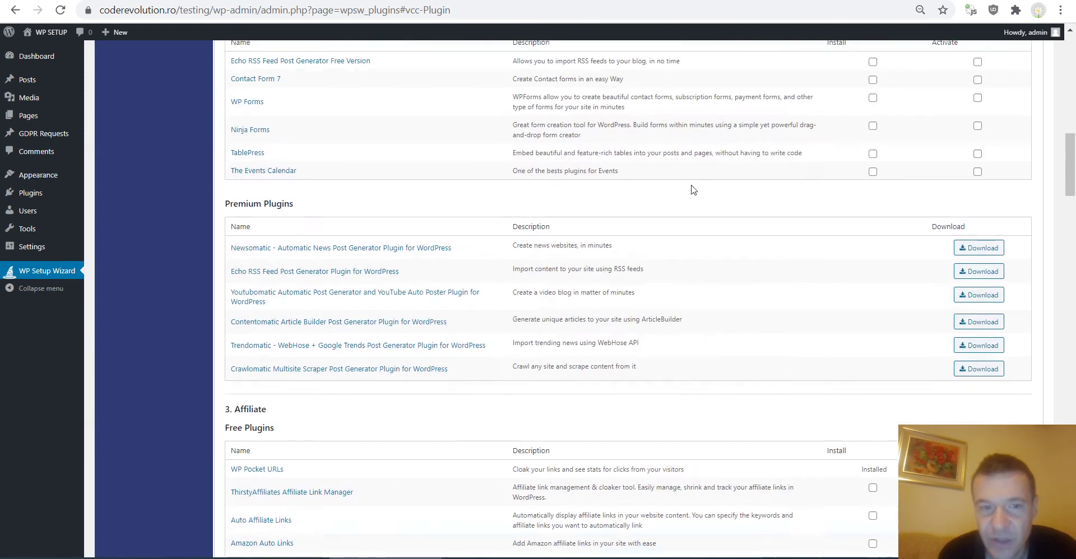
scroll(758, 260, "up", 8)
scroll(429, 208, "up", 3)
scroll(428, 208, "down", 3)
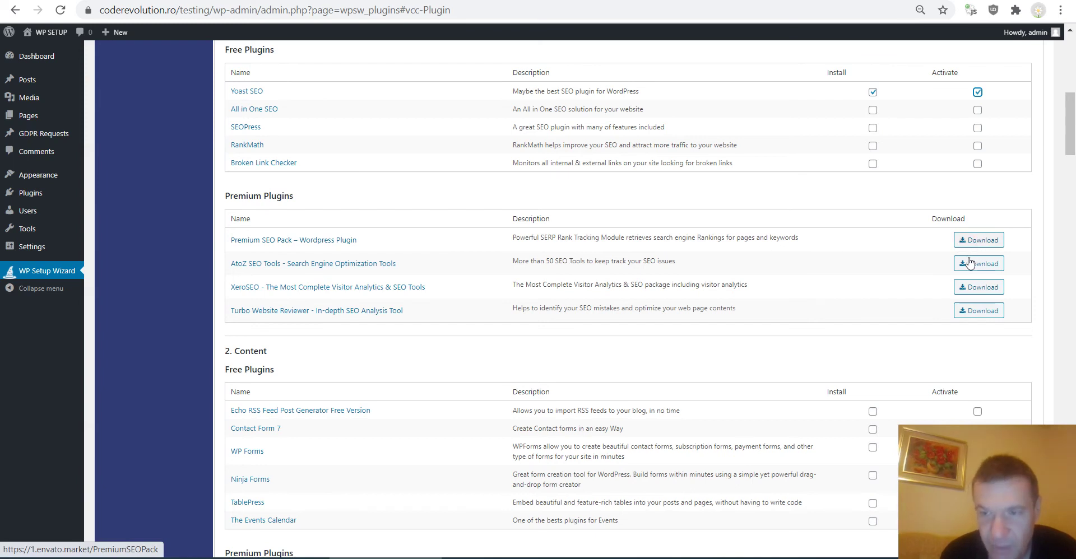
scroll(268, 182, "up", 3)
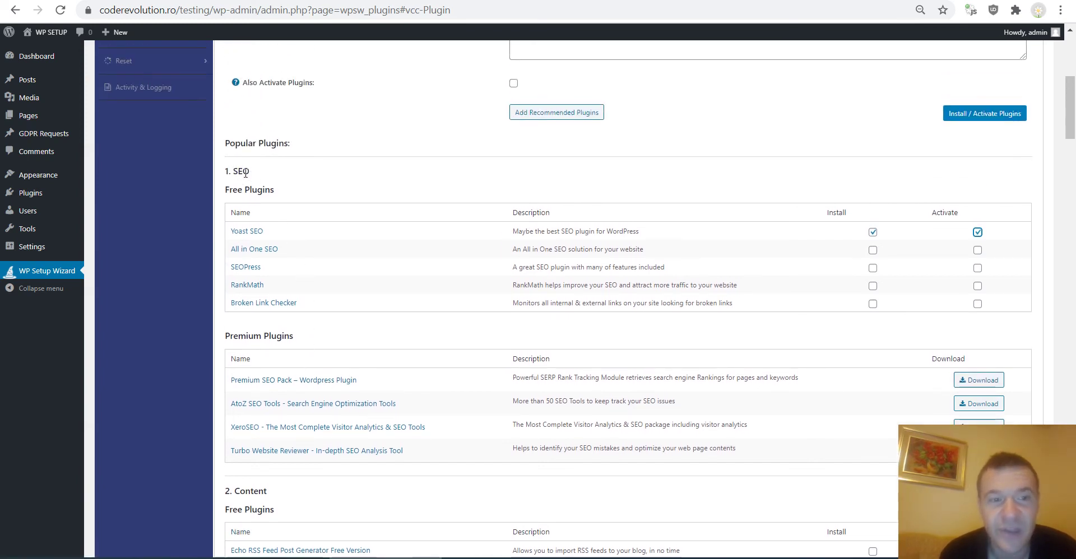
scroll(250, 180, "down", 4)
scroll(253, 186, "down", 2)
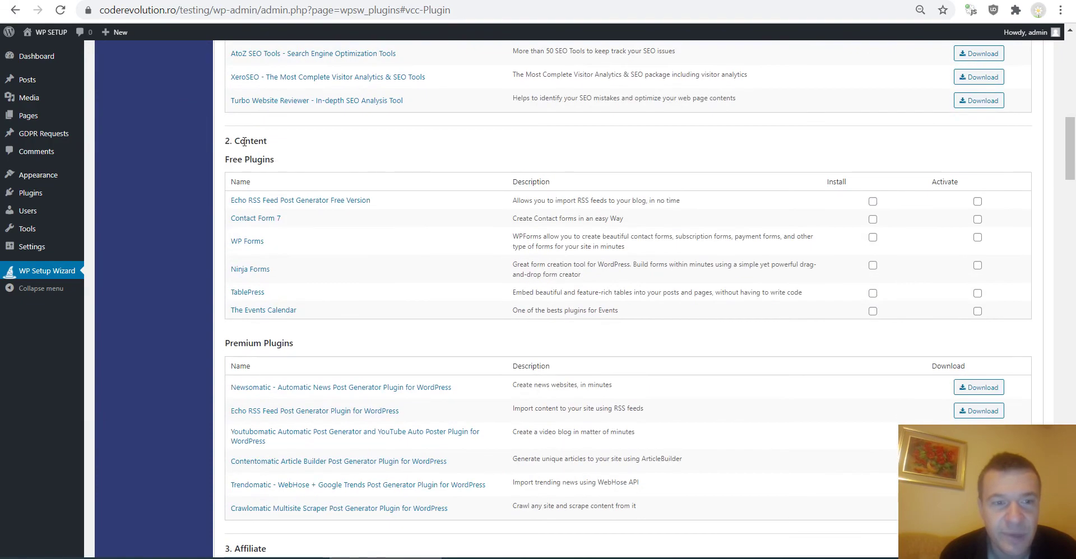
scroll(244, 160, "down", 2)
scroll(245, 179, "down", 4)
scroll(246, 207, "down", 2)
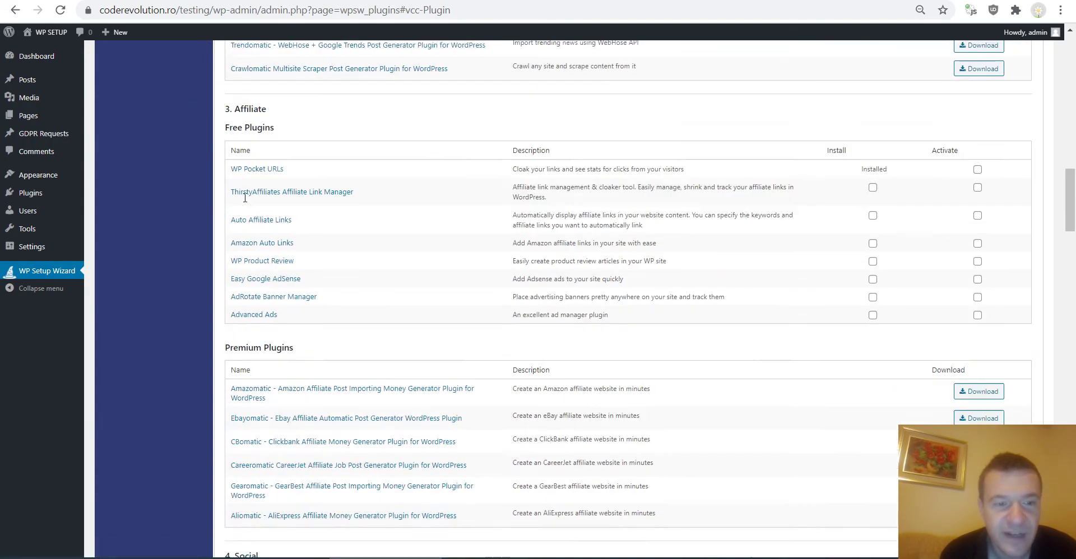
scroll(248, 228, "down", 1)
scroll(249, 228, "down", 4)
scroll(249, 228, "down", 1)
scroll(249, 228, "down", 5)
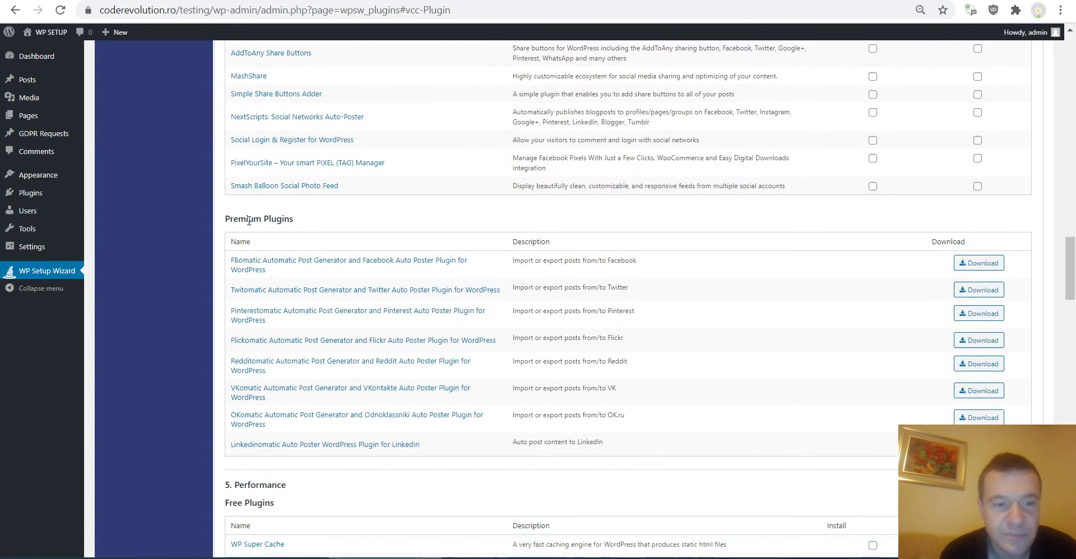
scroll(250, 227, "down", 4)
scroll(249, 227, "down", 2)
scroll(280, 320, "down", 3)
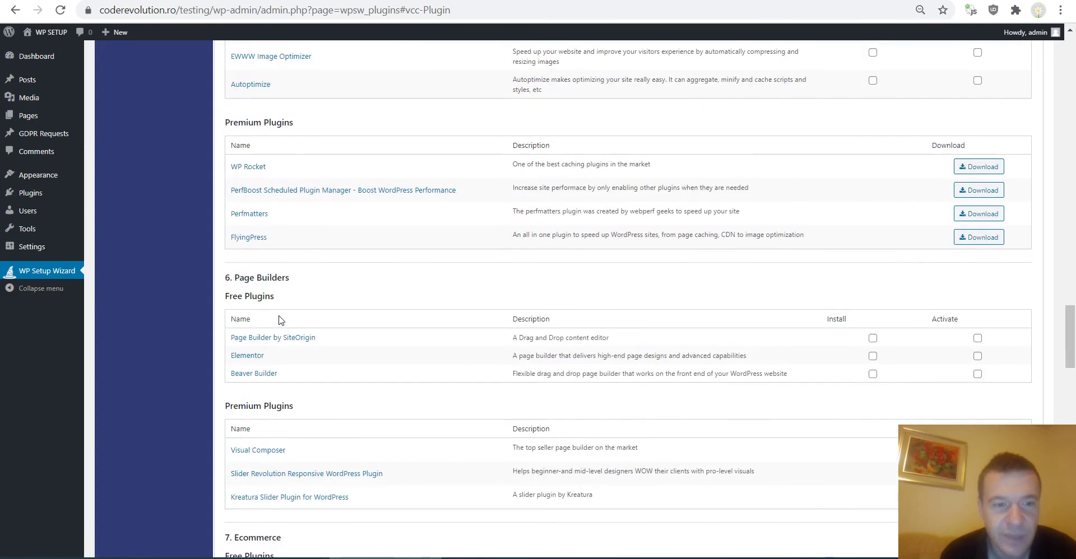
scroll(249, 271, "down", 4)
scroll(249, 246, "down", 2)
scroll(249, 207, "down", 1)
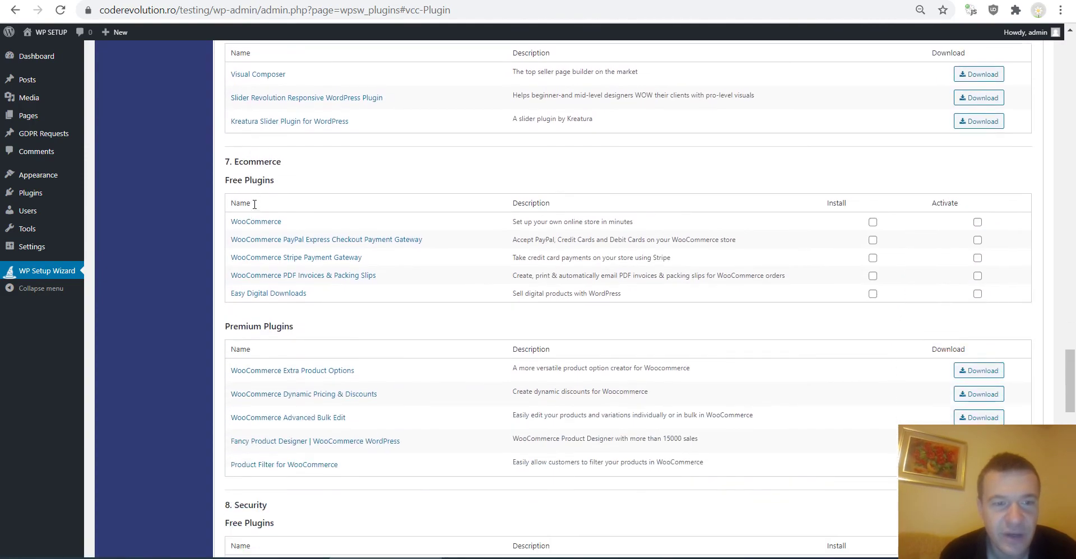
scroll(251, 213, "down", 4)
scroll(252, 216, "down", 3)
scroll(252, 215, "down", 3)
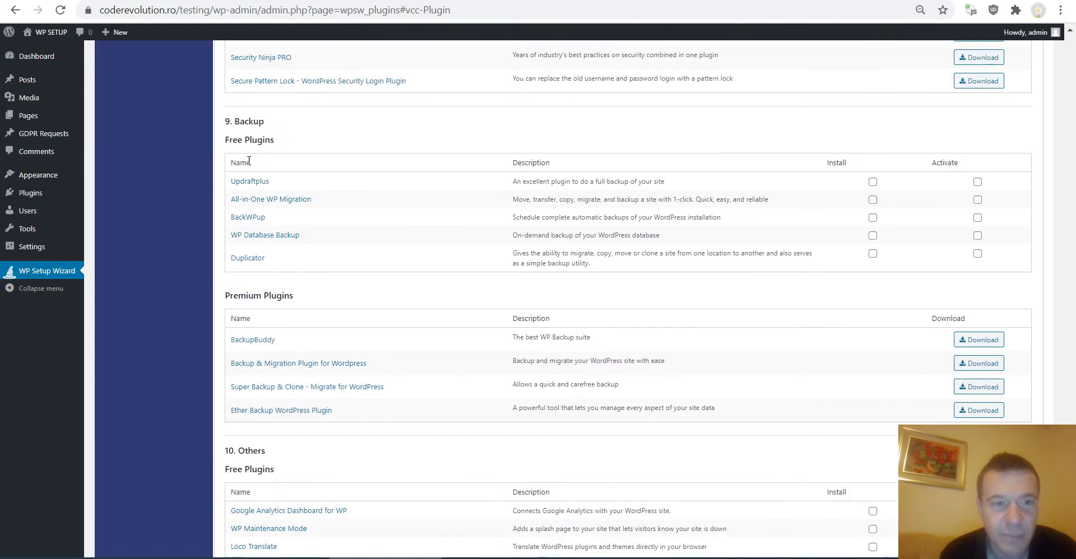
scroll(252, 215, "down", 3)
scroll(252, 443, "down", 3)
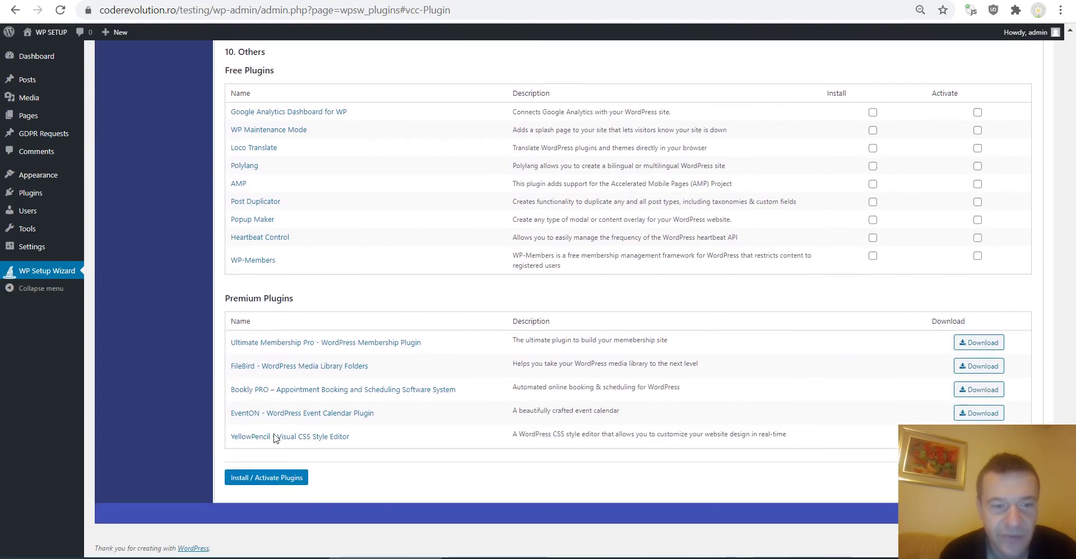
left_click(267, 478)
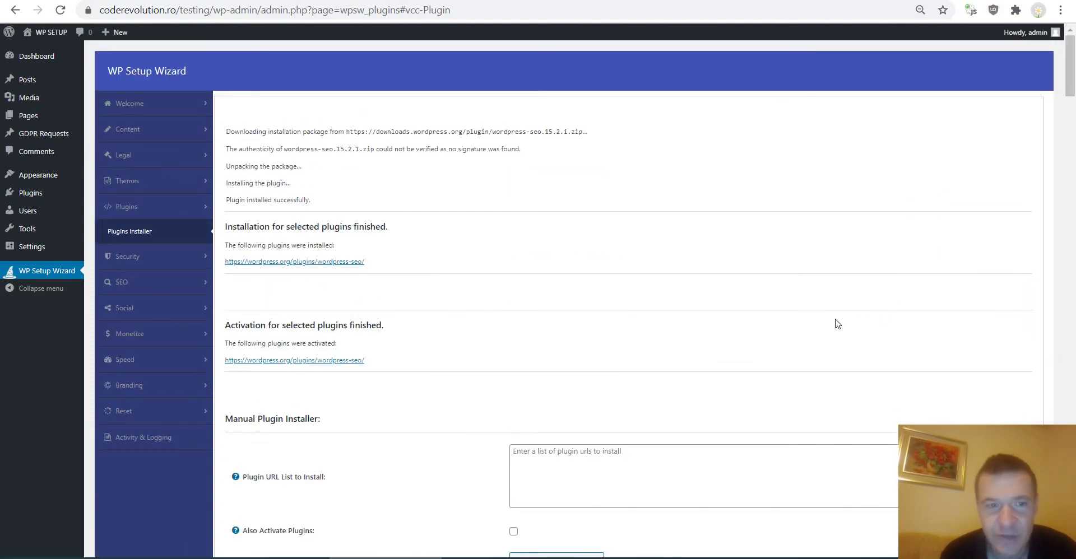
- Review the activation log, confirm Yoast SEO is active among plugins, and return to the wizard results
scroll(891, 314, "down", 5)
scroll(885, 280, "down", 3)
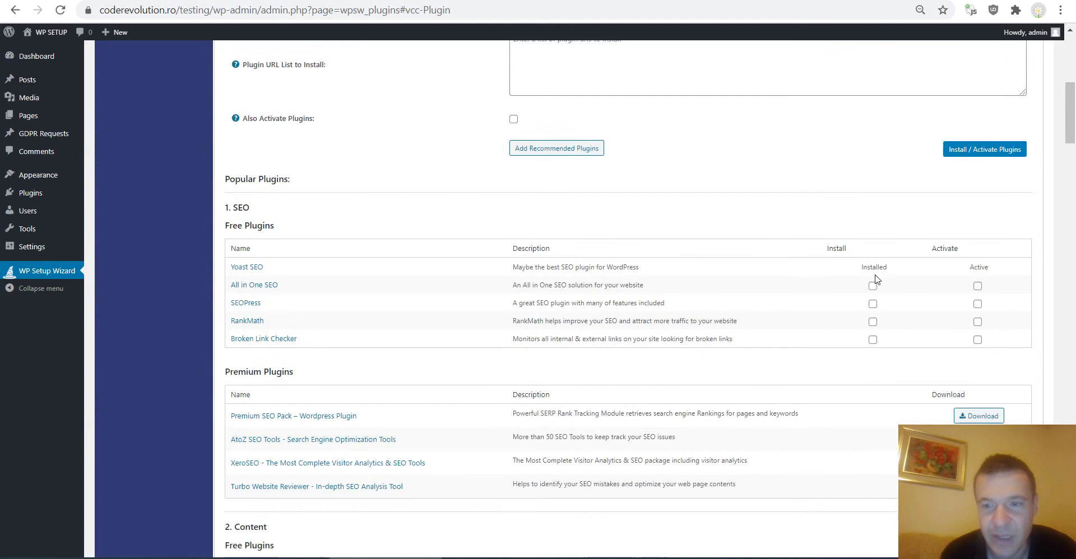
scroll(452, 281, "up", 4)
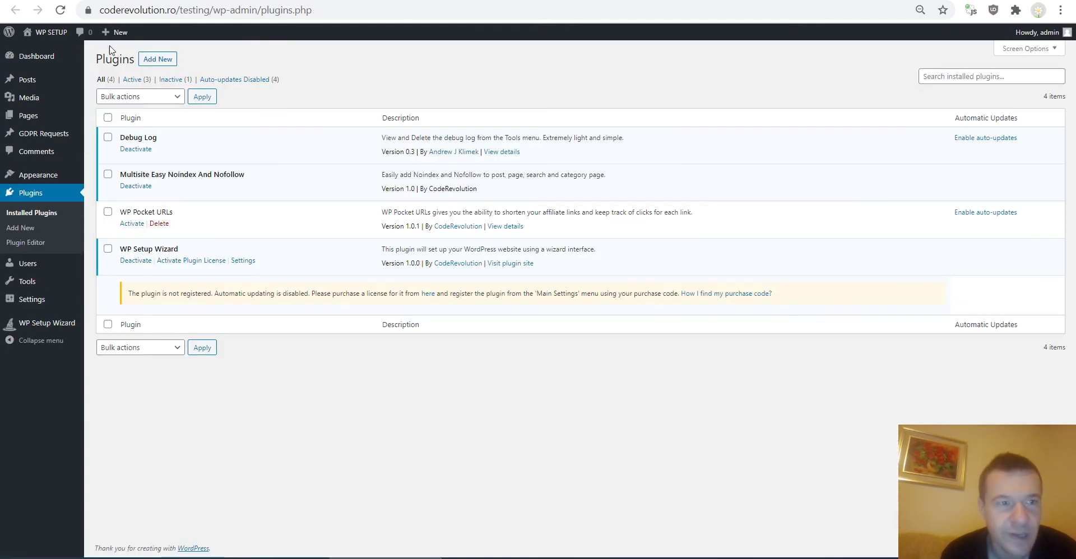
left_click(62, 10)
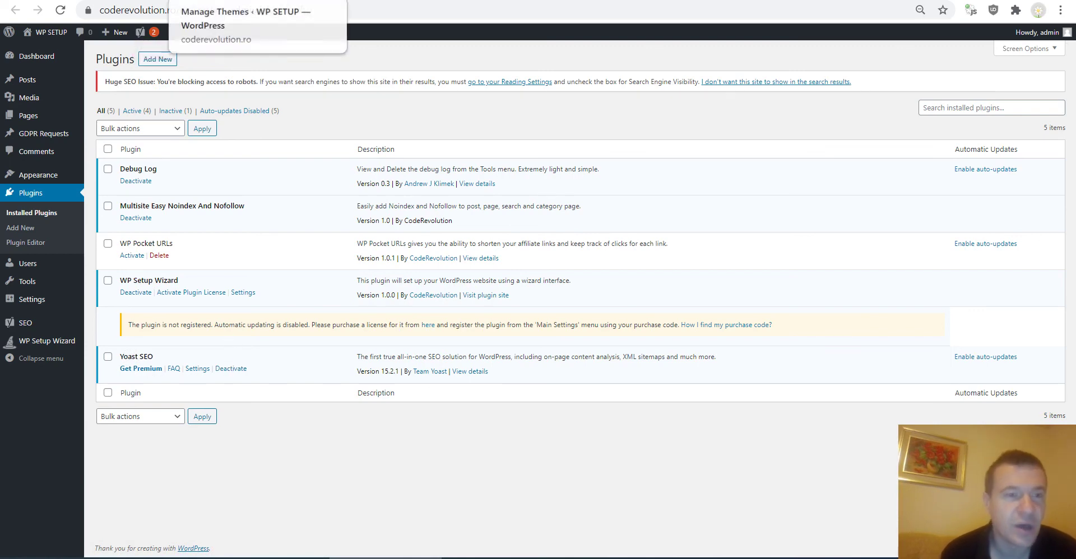
key("ctrl+Tab")
key("ctrl+Tab")
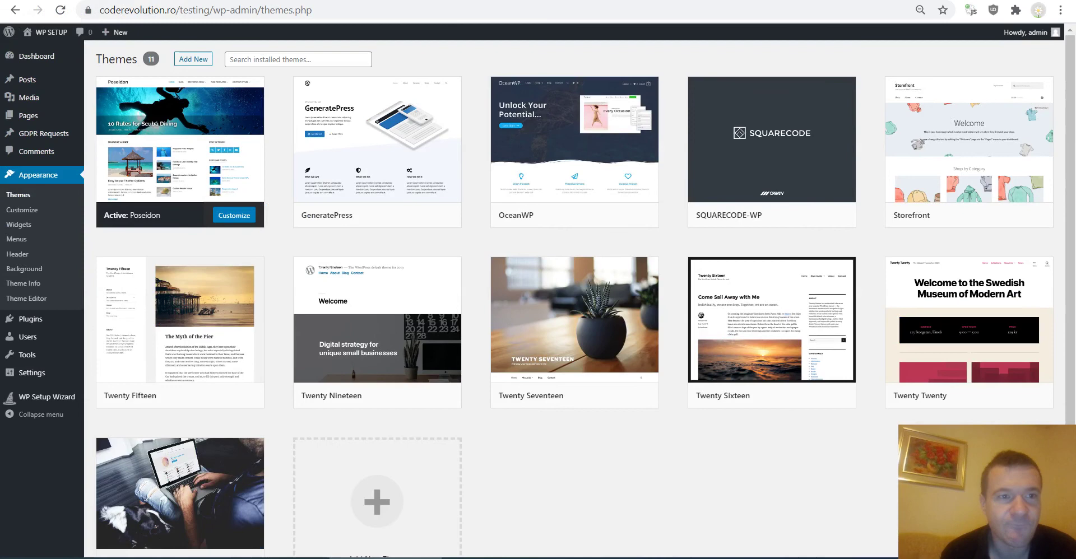
key("ctrl+shift+Tab")
scroll(189, 243, "up", 4)
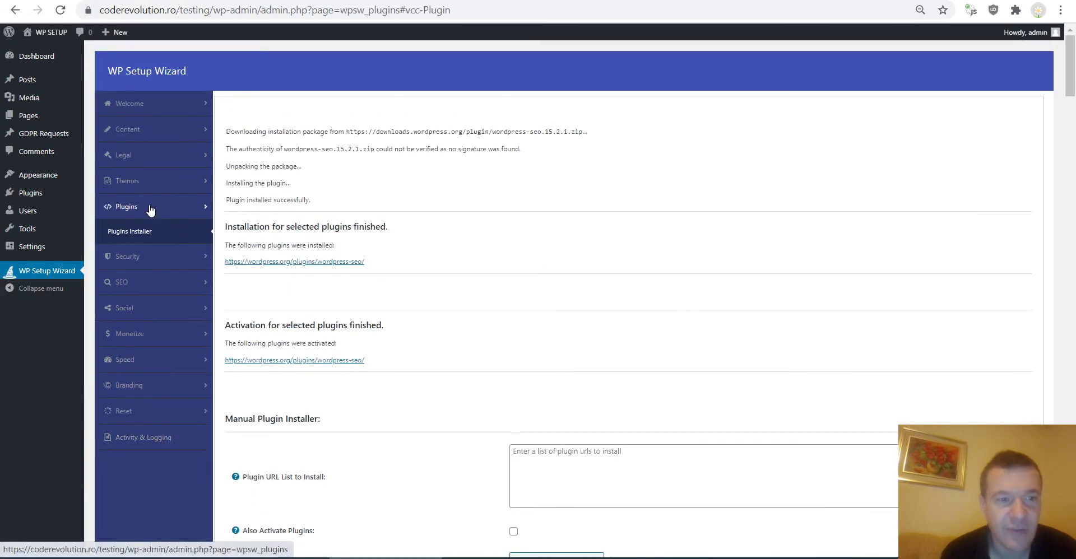